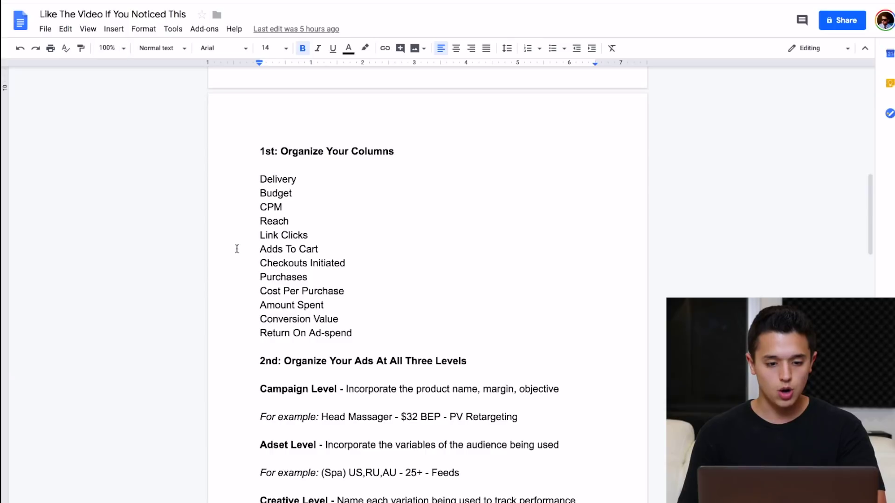
- Highlight and review the doc's recommended column list, from Delivery onward
{"action": "scroll", "coordinate": [275, 146], "scroll_direction": "up", "scroll_amount": 1}
{"action": "left_click_drag", "start_coordinate": [373, 390], "coordinate": [252, 240]}
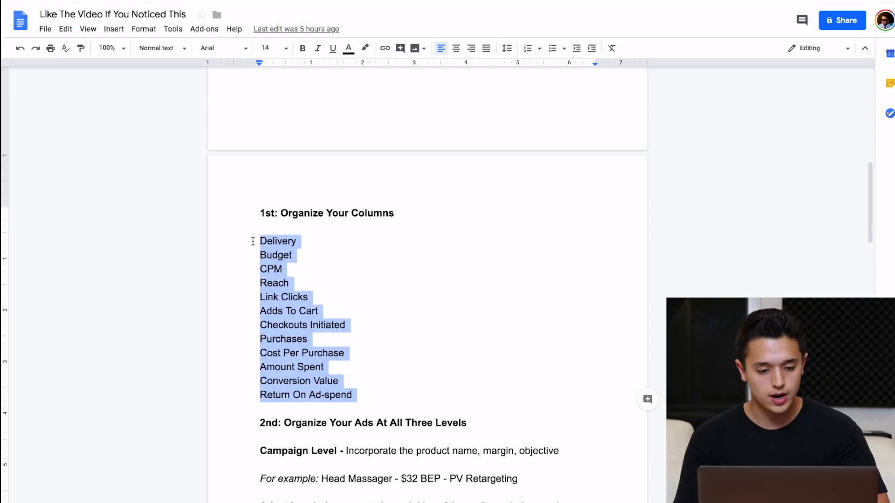
{"action": "left_click", "coordinate": [282, 339]}
{"action": "left_click", "coordinate": [259, 241]}
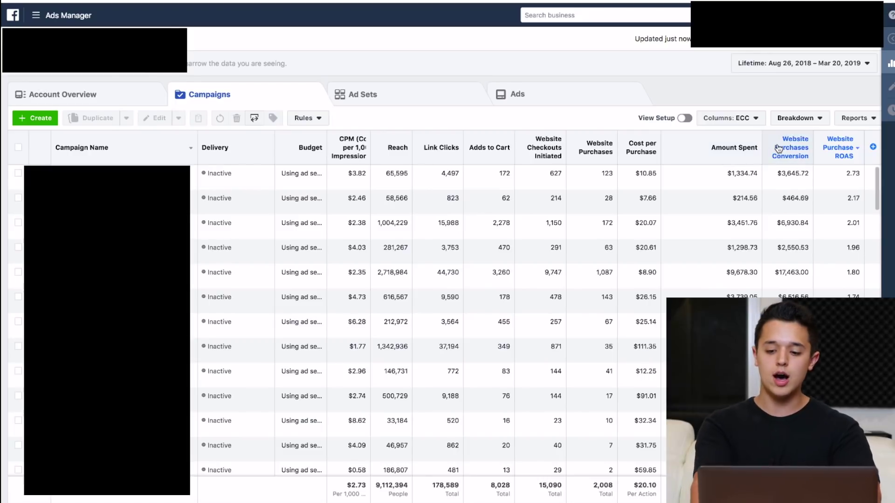
- Switch the campaigns table from the ECC columns to Performance (Default)
{"action": "mouse_move", "coordinate": [778, 148]}
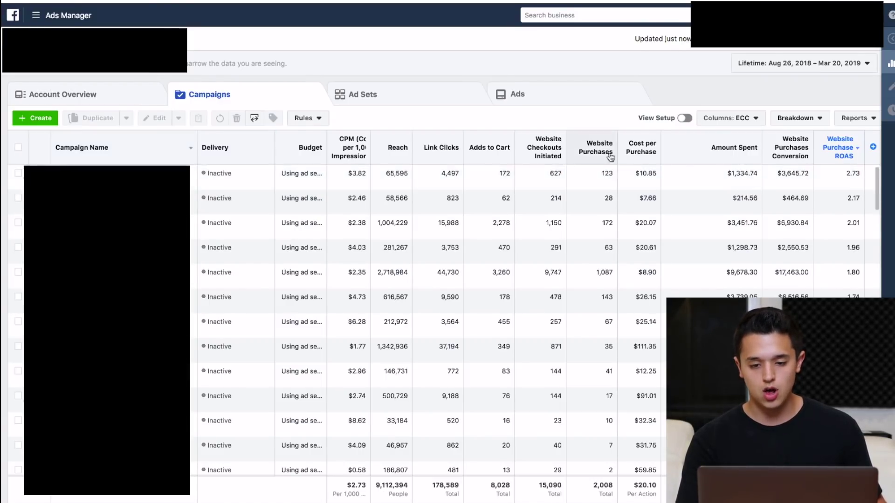
{"action": "left_click", "coordinate": [723, 118]}
{"action": "left_click", "coordinate": [730, 140]}
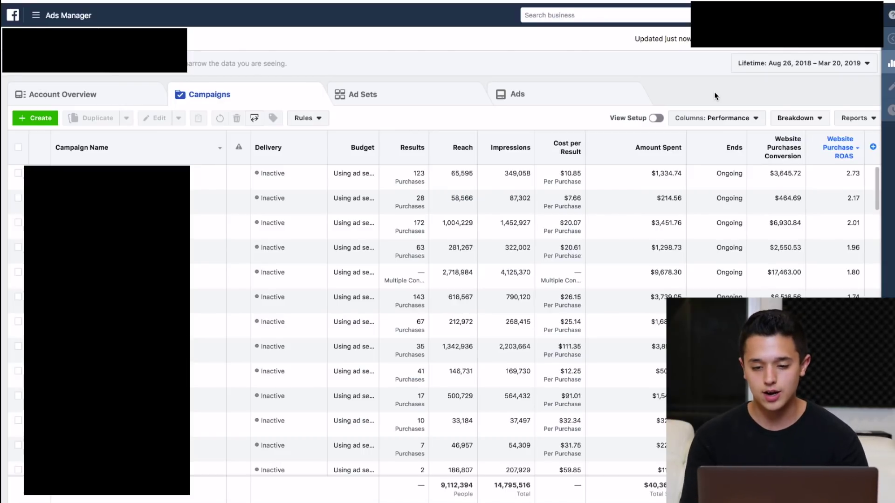
- Review the ECC set in Customize Columns and narrow the Amount Spent column
{"action": "left_click", "coordinate": [710, 118]}
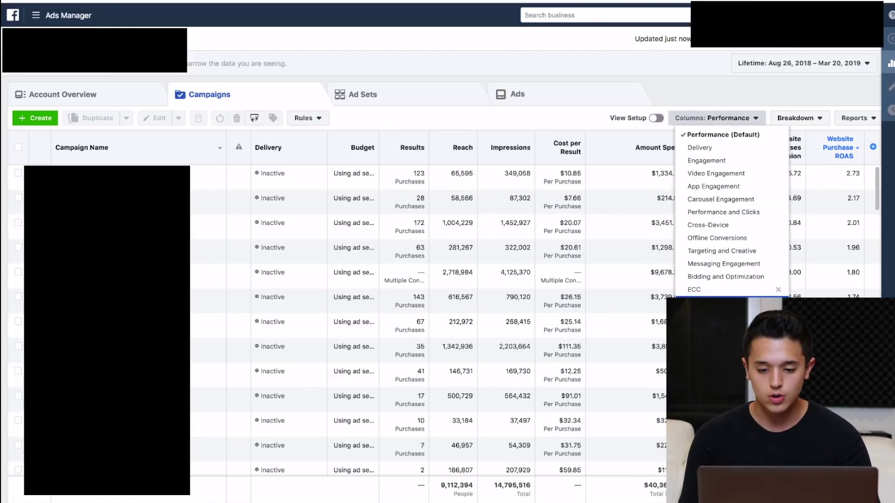
{"action": "left_click", "coordinate": [738, 119]}
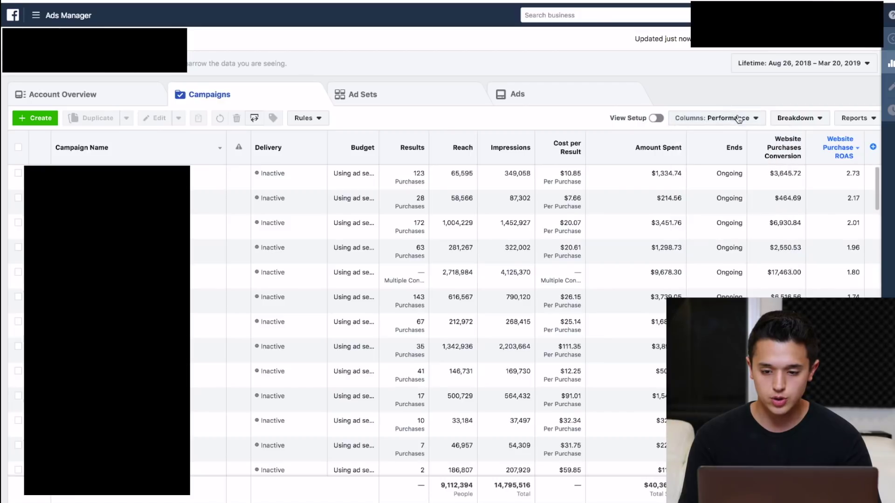
{"action": "left_click", "coordinate": [739, 119]}
{"action": "left_click", "coordinate": [713, 310]}
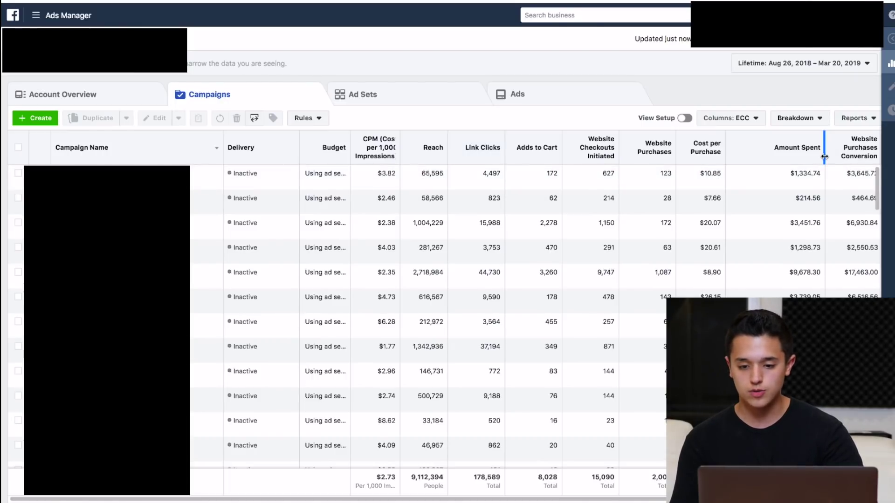
{"action": "left_click_drag", "start_coordinate": [824, 157], "coordinate": [764, 158]}
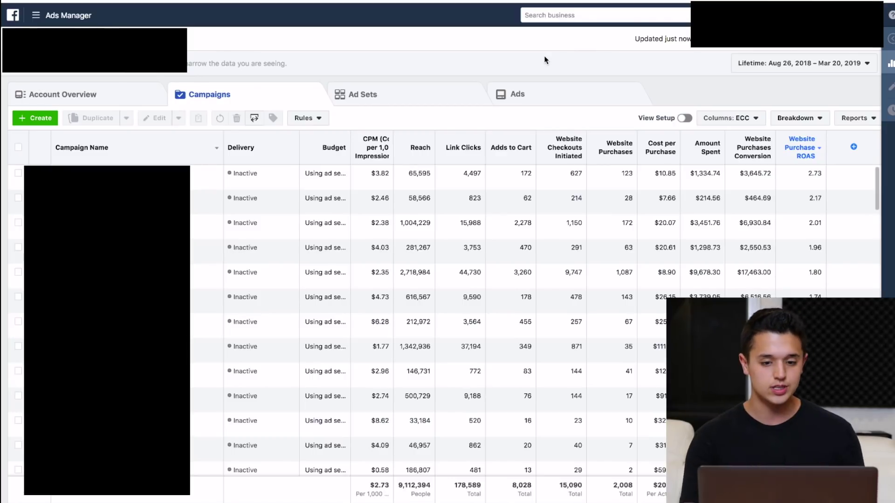
- Highlight the '2nd: Organize Your Ads' campaign, ad set and creative naming section
{"action": "key", "text": "ctrl+Tab"}
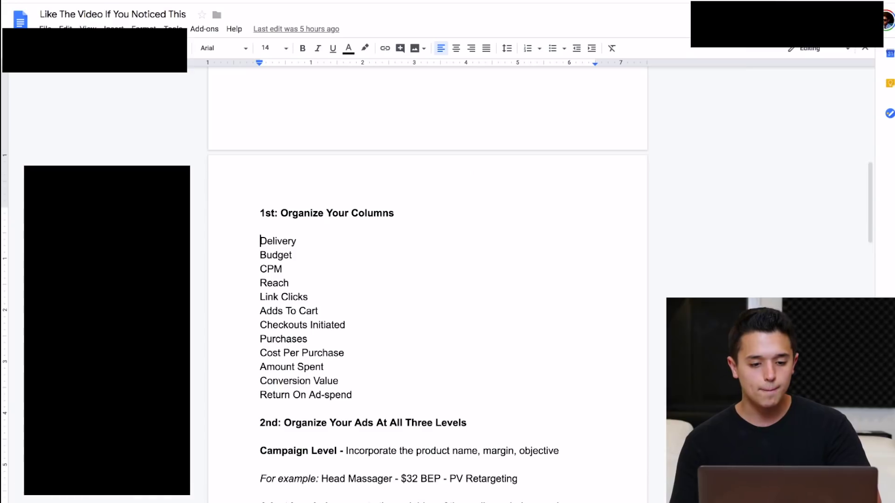
{"action": "scroll", "coordinate": [269, 333], "scroll_direction": "down", "scroll_amount": 3}
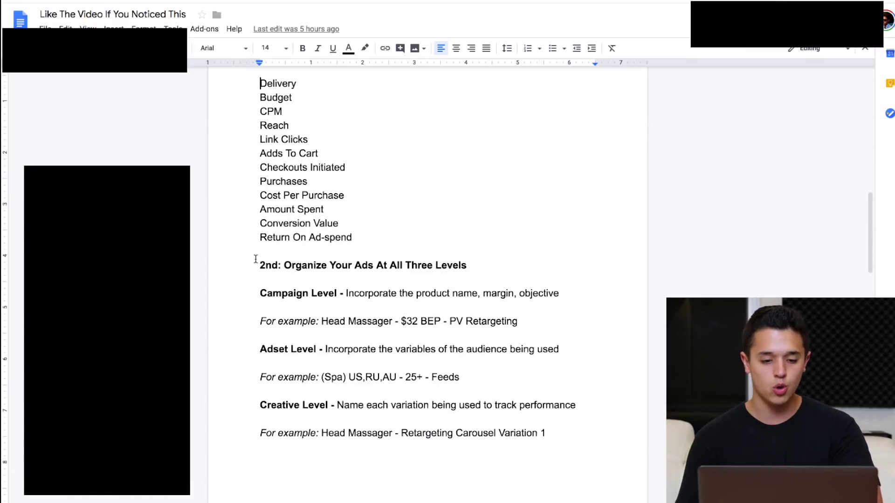
{"action": "left_click_drag", "start_coordinate": [256, 265], "coordinate": [548, 433]}
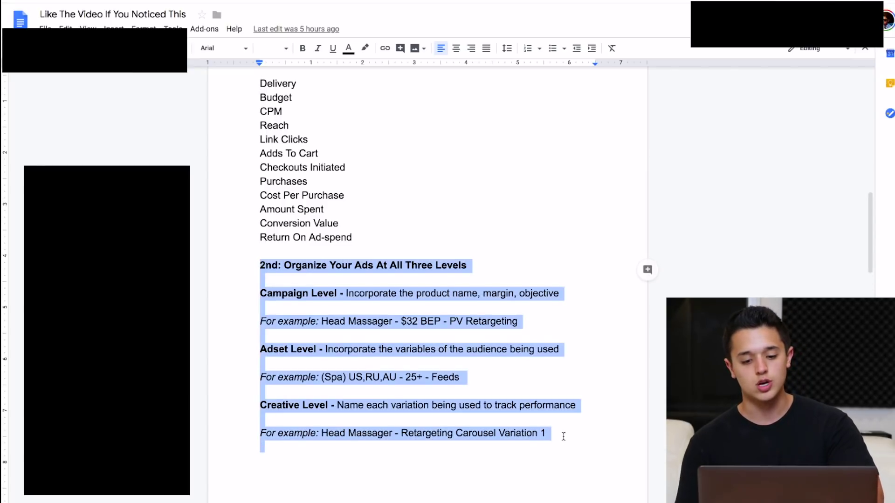
{"action": "left_click", "coordinate": [563, 435]}
{"action": "key", "text": "ctrl+shift+Tab"}
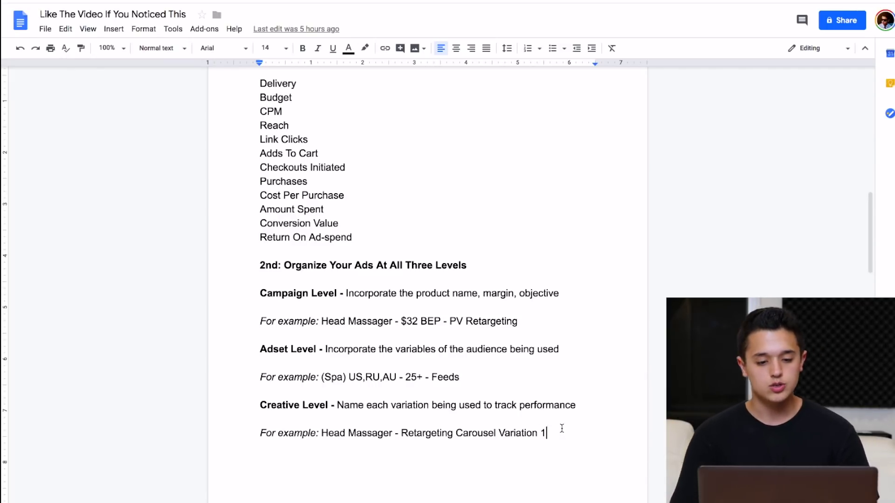
{"action": "left_click_drag", "start_coordinate": [320, 321], "coordinate": [523, 324]}
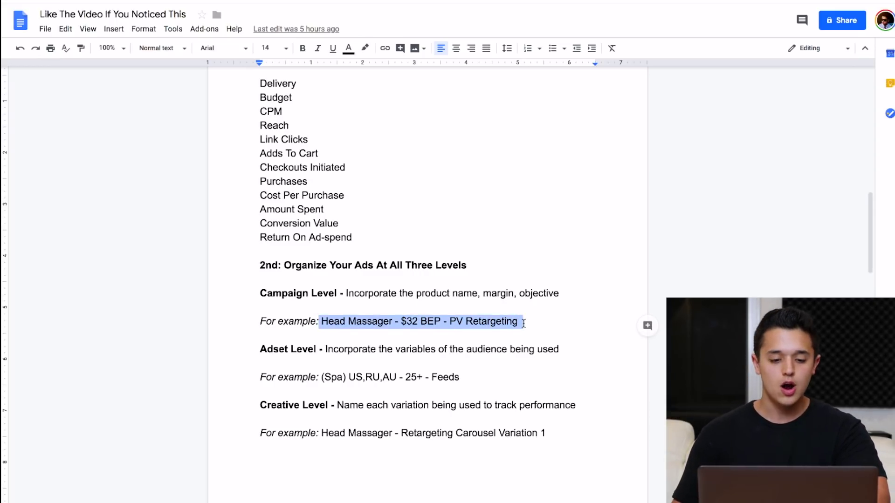
{"action": "left_click", "coordinate": [523, 322]}
{"action": "left_click_drag", "start_coordinate": [321, 322], "coordinate": [439, 324]}
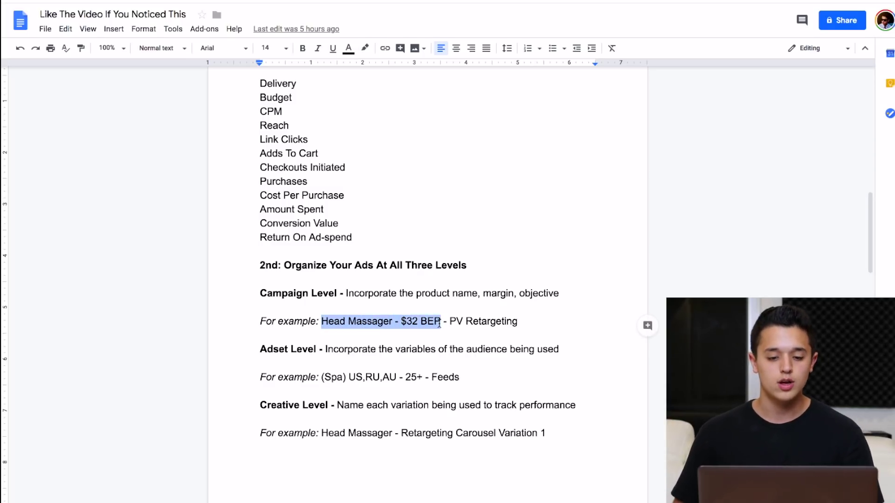
{"action": "left_click_drag", "start_coordinate": [449, 321], "coordinate": [527, 320]}
{"action": "left_click", "coordinate": [527, 321]}
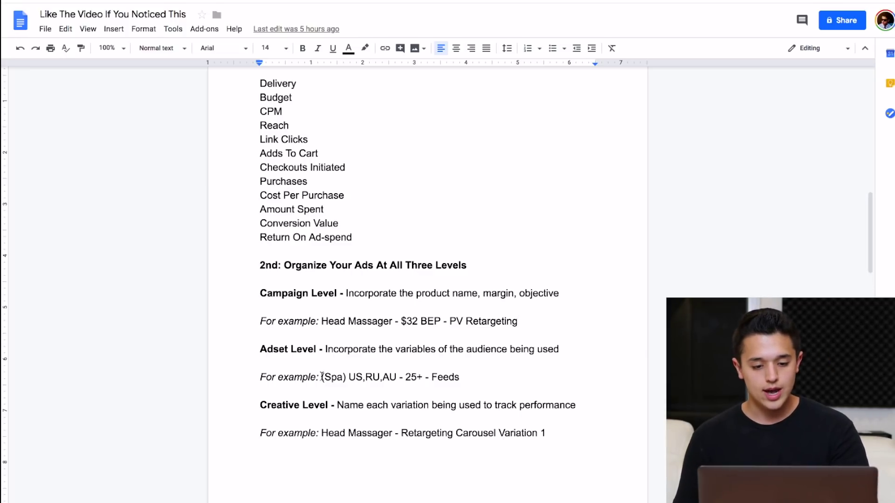
{"action": "left_click_drag", "start_coordinate": [321, 376], "coordinate": [461, 381]}
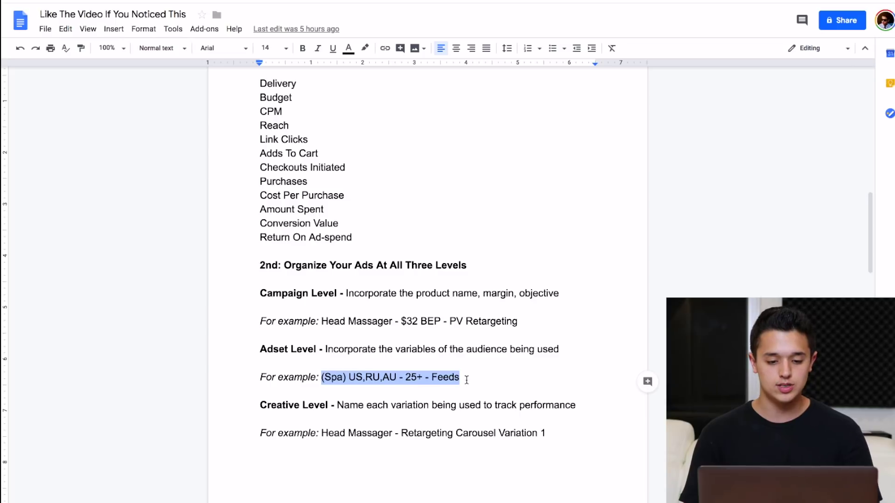
{"action": "left_click", "coordinate": [348, 377]}
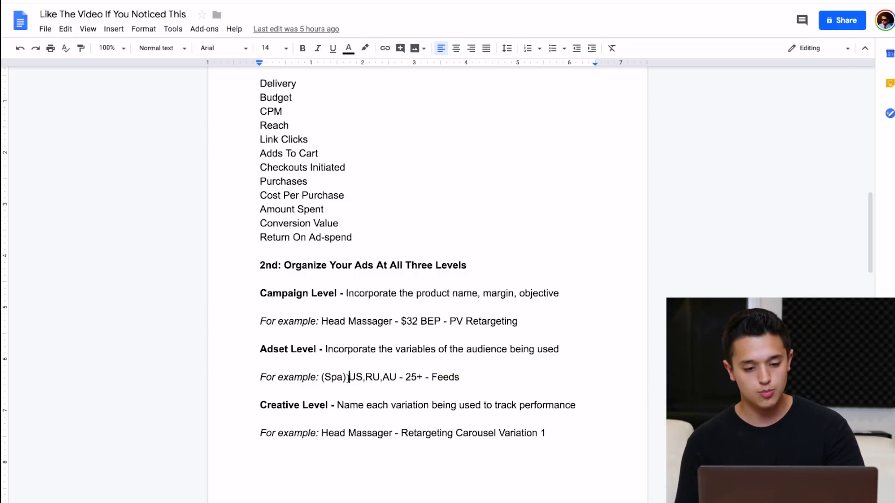
{"action": "left_click_drag", "start_coordinate": [348, 377], "coordinate": [423, 377]}
{"action": "left_click", "coordinate": [438, 376]}
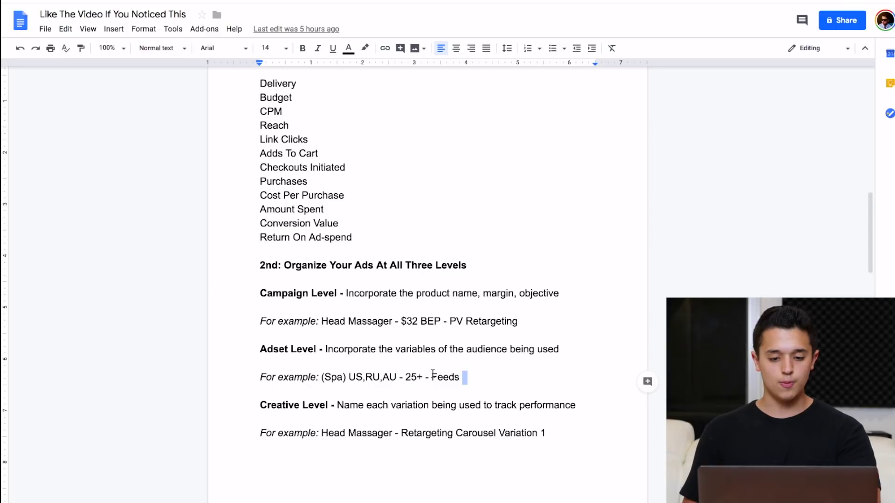
{"action": "left_click", "coordinate": [432, 377]}
{"action": "left_click_drag", "start_coordinate": [463, 377], "coordinate": [428, 377]}
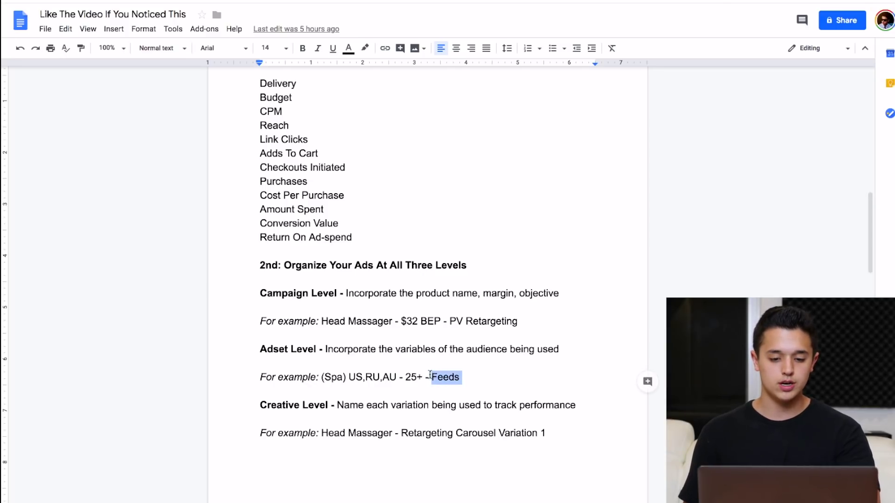
{"action": "left_click", "coordinate": [482, 377]}
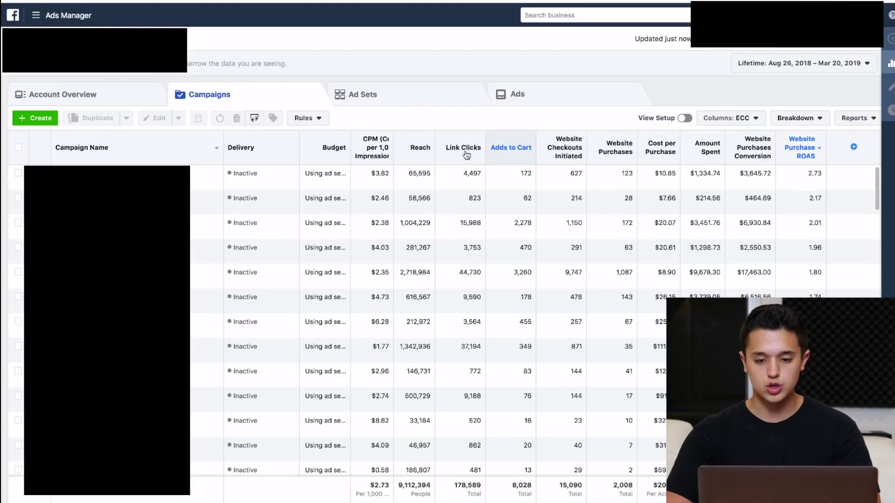
- Check the Columns: ECC list of saved sets and leave it unchanged
{"action": "left_click", "coordinate": [748, 119]}
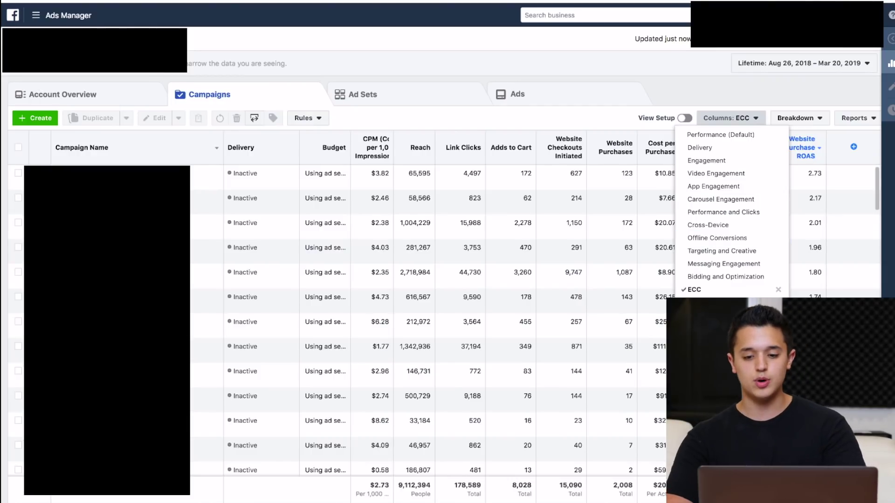
{"action": "left_click", "coordinate": [700, 97]}
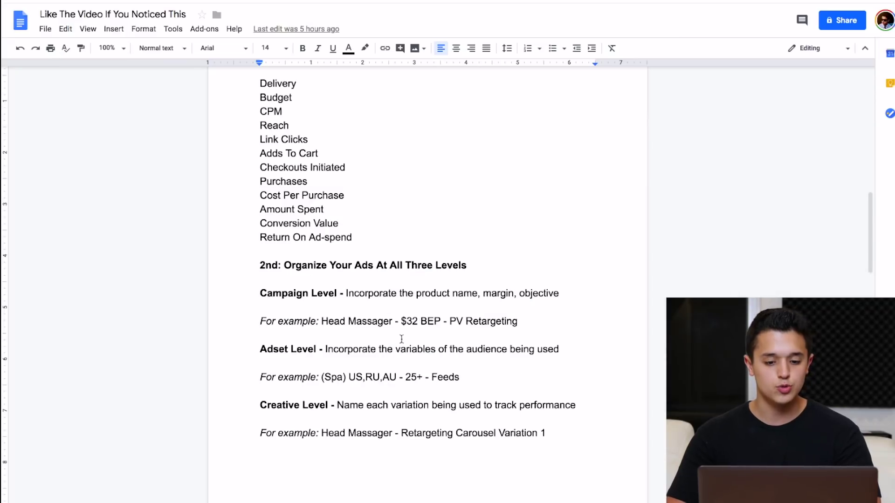
- Highlight the Creative Level example 'Head Massager - Retargeting Carousel Variation 1'
{"action": "scroll", "coordinate": [464, 376], "scroll_direction": "down", "scroll_amount": 1}
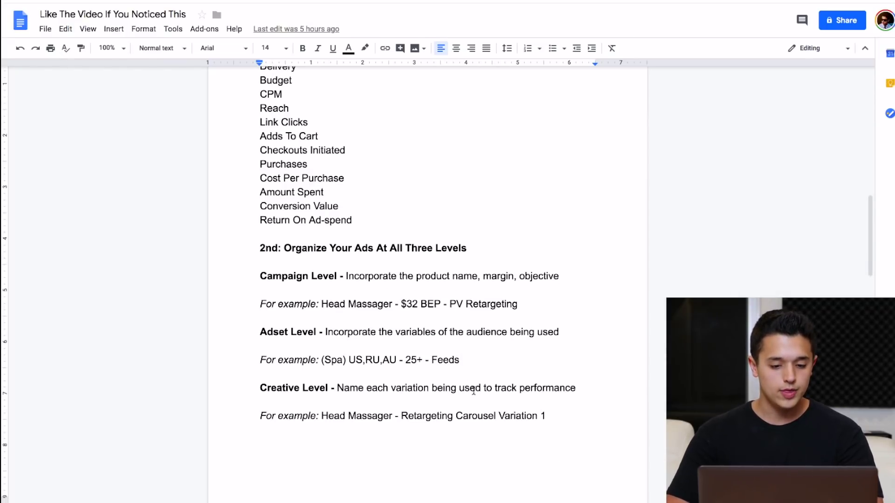
{"action": "left_click", "coordinate": [557, 414]}
{"action": "left_click_drag", "start_coordinate": [558, 415], "coordinate": [320, 416]}
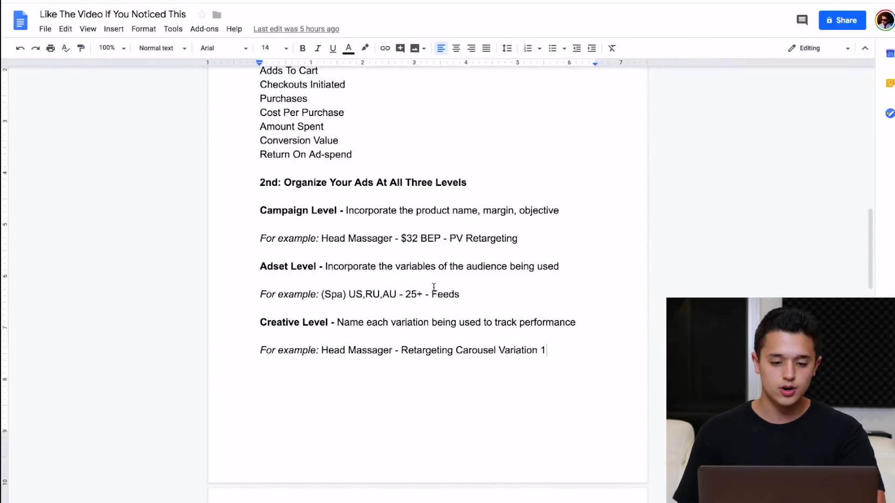
- Highlight the consistency line, then the Age, Placement, Gender, Country, Region variables list
{"action": "scroll", "coordinate": [436, 293], "scroll_direction": "down", "scroll_amount": 5}
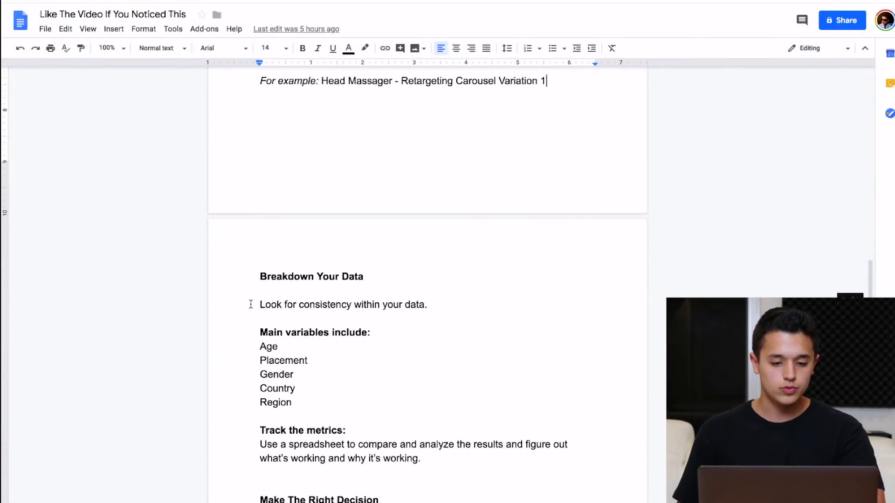
{"action": "left_click_drag", "start_coordinate": [250, 305], "coordinate": [449, 306]}
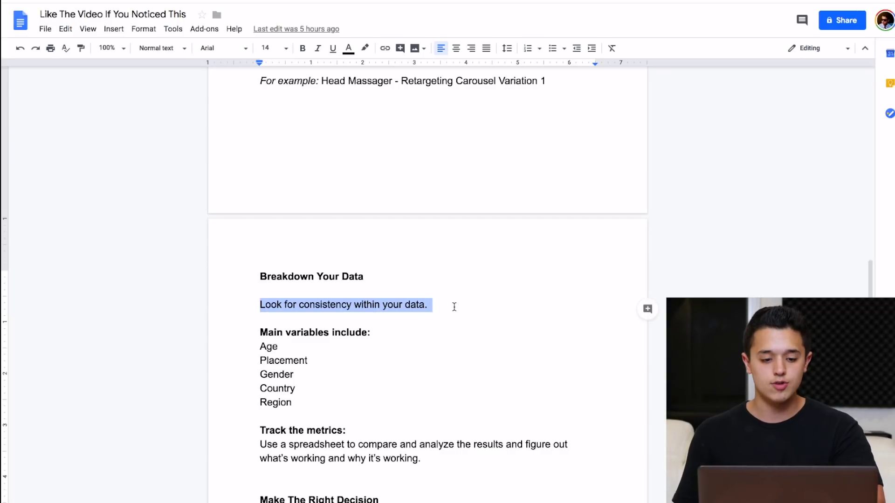
{"action": "left_click", "coordinate": [454, 307]}
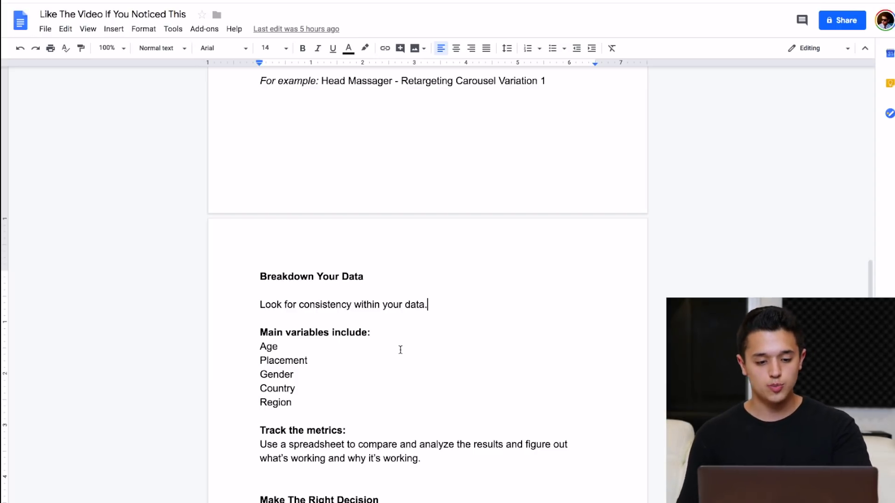
{"action": "left_click_drag", "start_coordinate": [293, 404], "coordinate": [254, 344]}
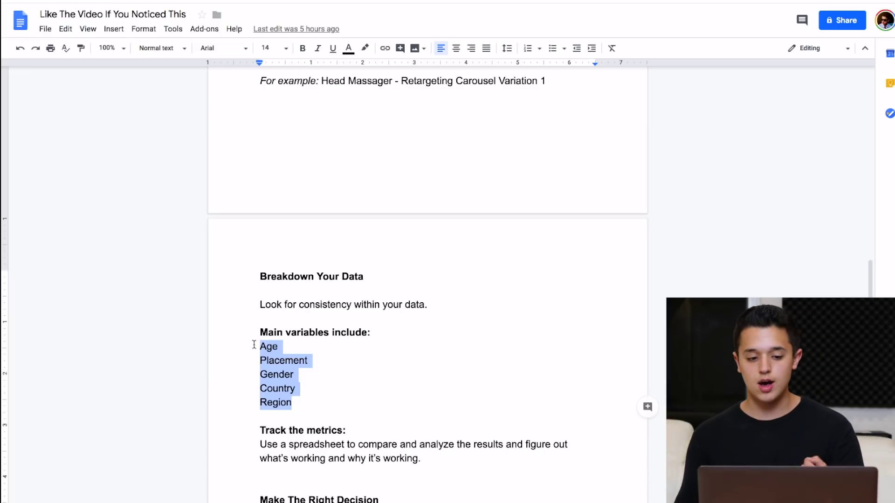
{"action": "left_click", "coordinate": [315, 401]}
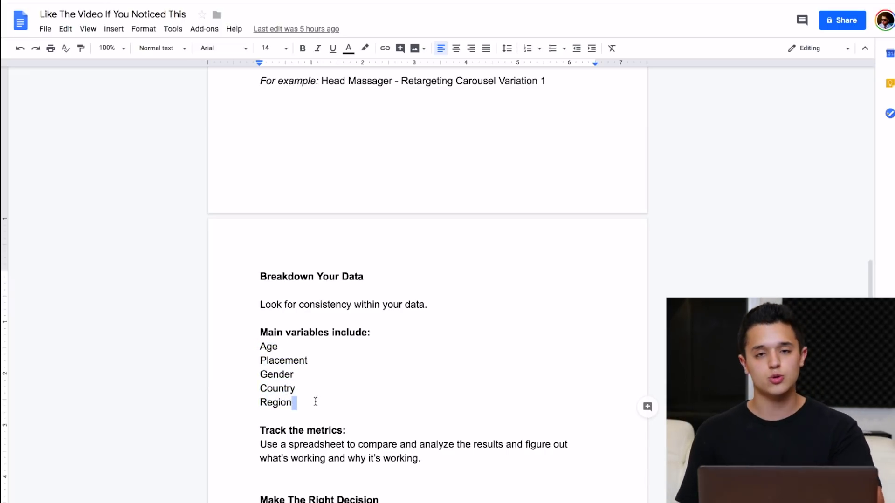
{"action": "left_click", "coordinate": [315, 403]}
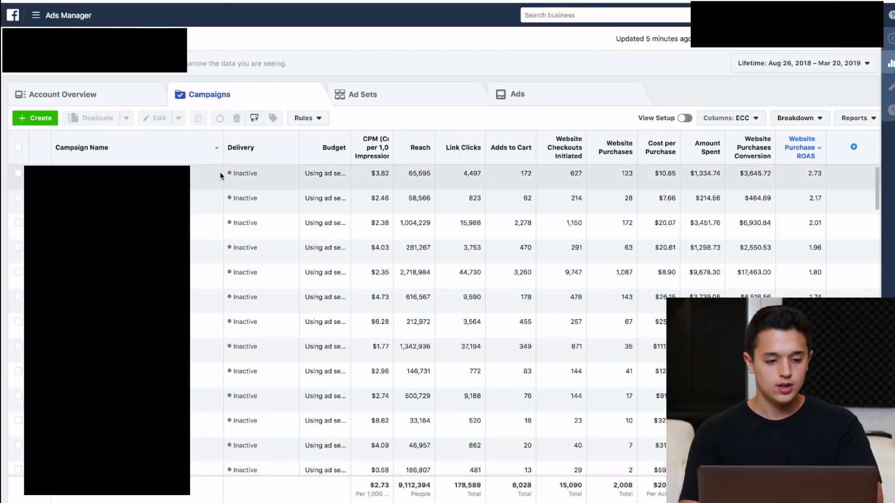
- Show the first campaign's ad sets and narrow the Amount Spent column
{"action": "left_click", "coordinate": [220, 172]}
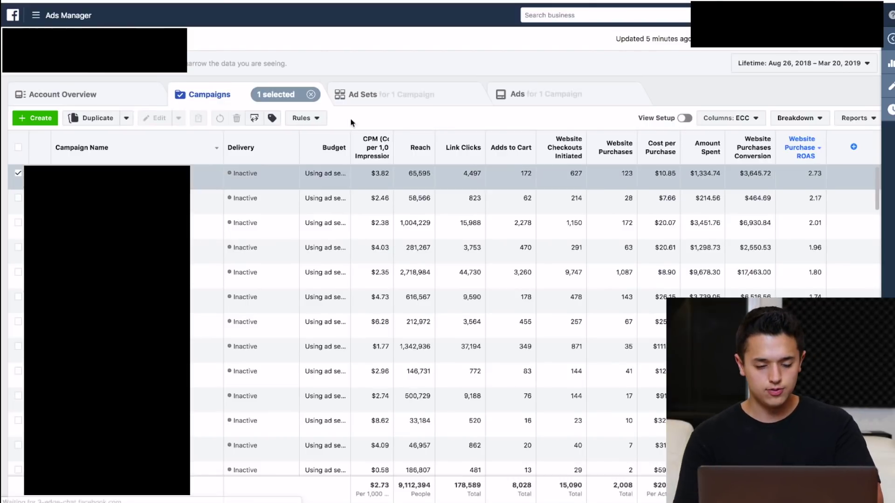
{"action": "left_click", "coordinate": [422, 95]}
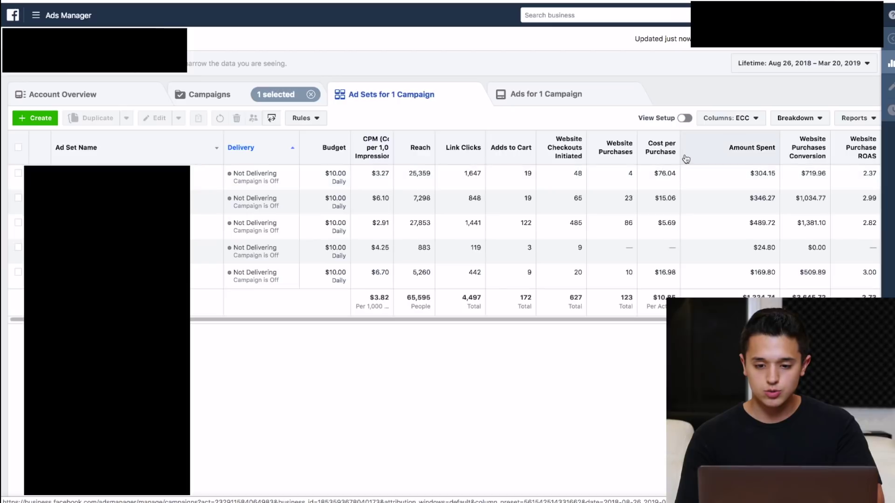
{"action": "left_click_drag", "start_coordinate": [778, 154], "coordinate": [757, 156]}
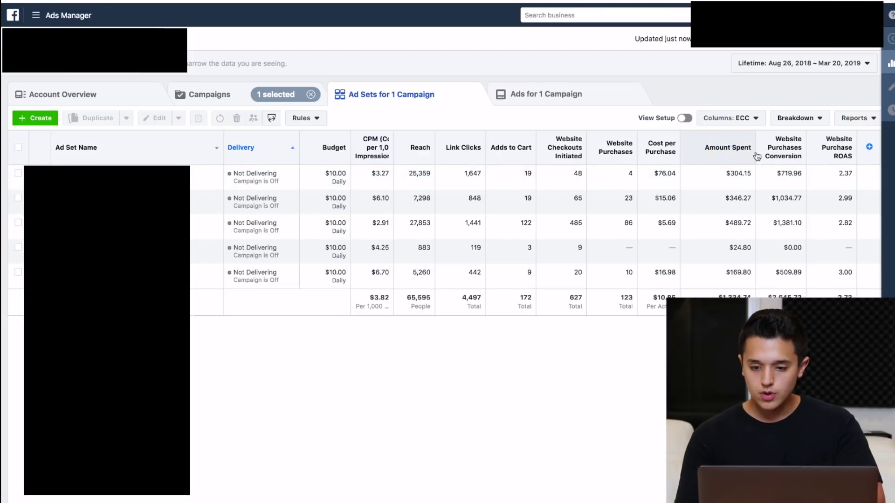
- Break the ad set results down by Age under By Delivery
{"action": "left_click", "coordinate": [819, 119]}
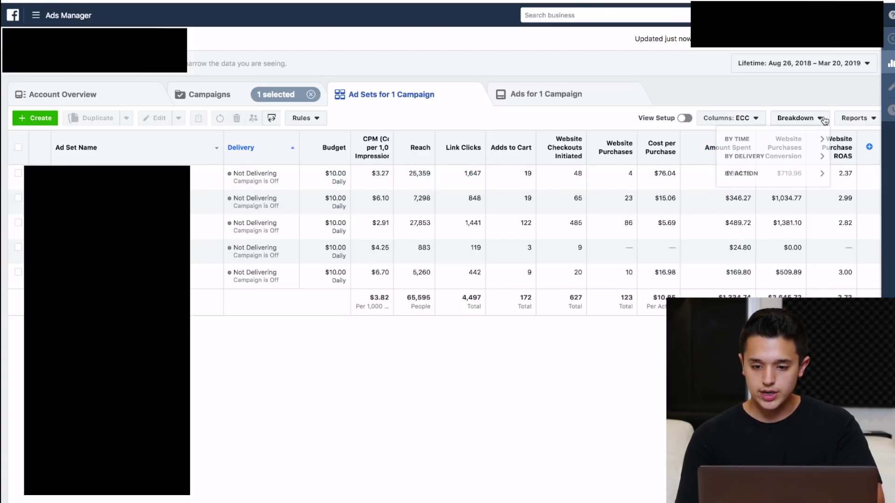
{"action": "left_click", "coordinate": [804, 156]}
{"action": "left_click", "coordinate": [781, 186]}
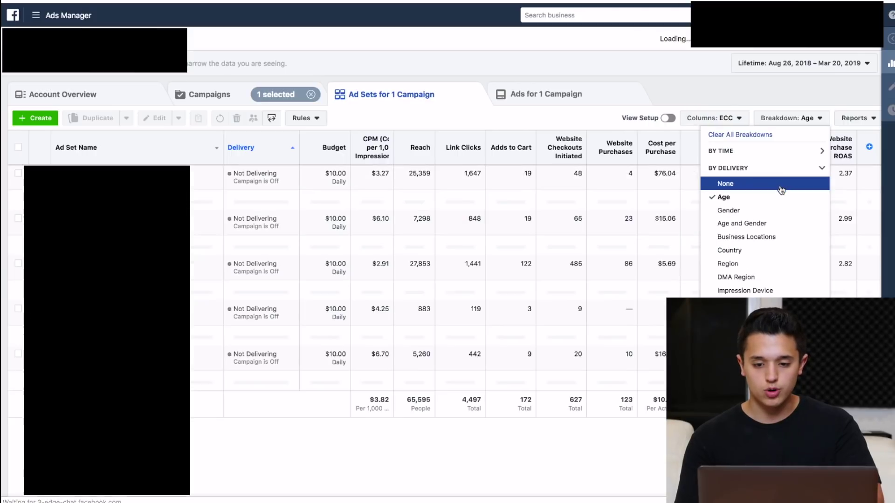
{"action": "left_click", "coordinate": [773, 94]}
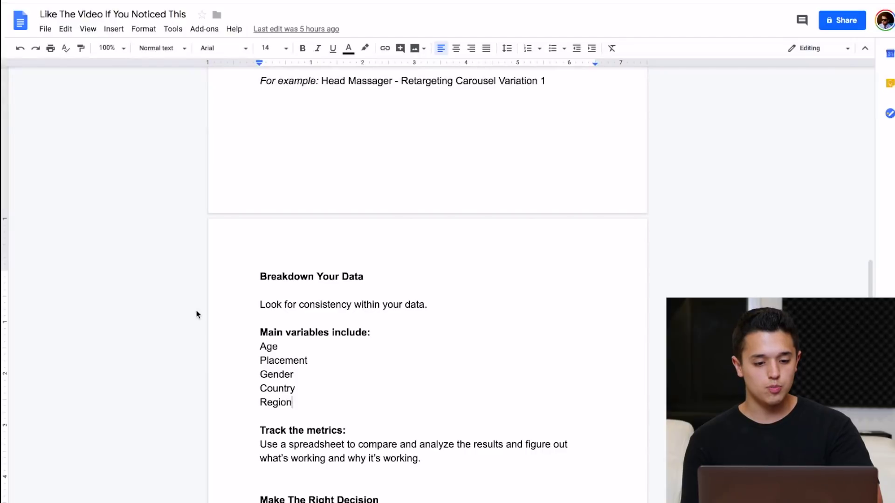
{"action": "left_click_drag", "start_coordinate": [310, 362], "coordinate": [247, 352]}
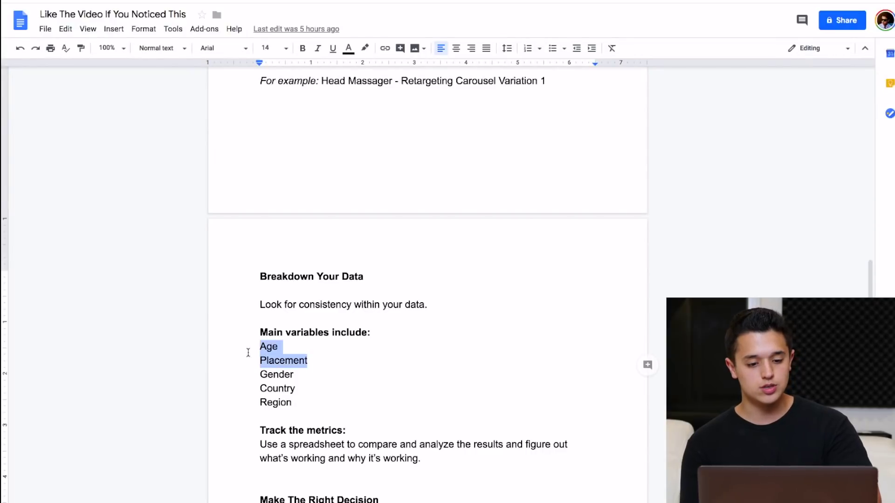
{"action": "left_click_drag", "start_coordinate": [307, 408], "coordinate": [260, 353]}
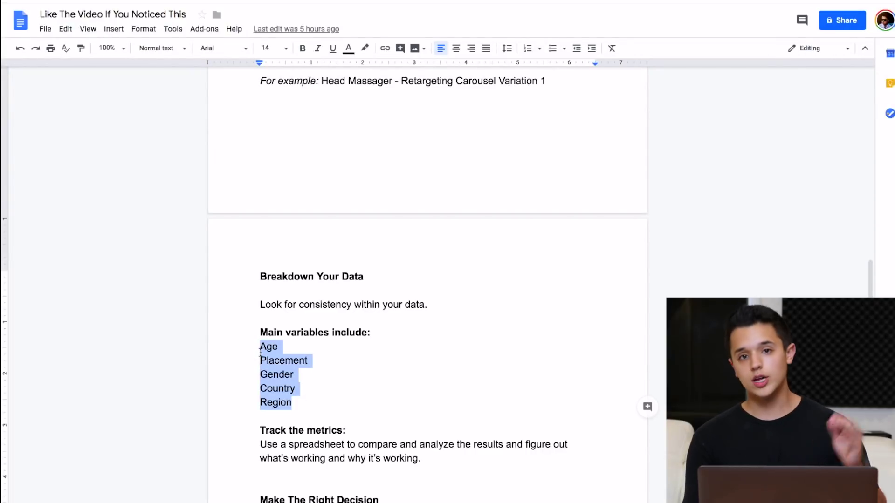
{"action": "left_click", "coordinate": [298, 403]}
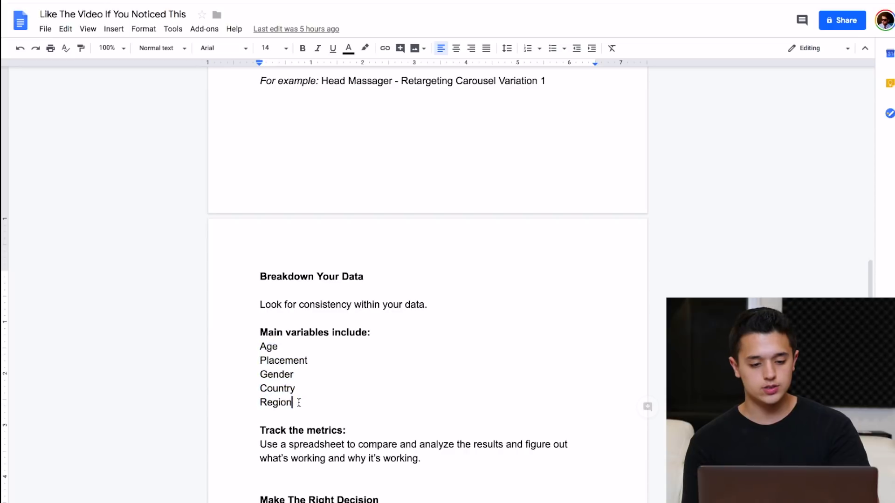
{"action": "left_click_drag", "start_coordinate": [307, 345], "coordinate": [257, 345]}
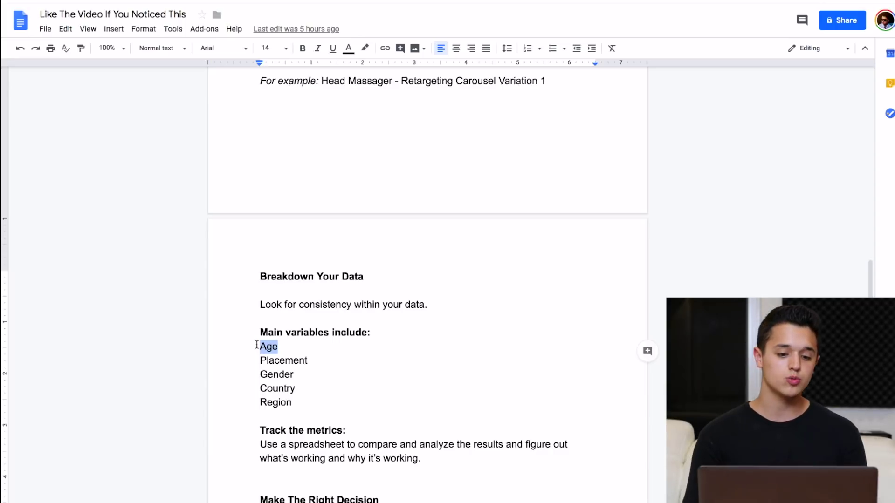
{"action": "left_click_drag", "start_coordinate": [431, 461], "coordinate": [261, 445]}
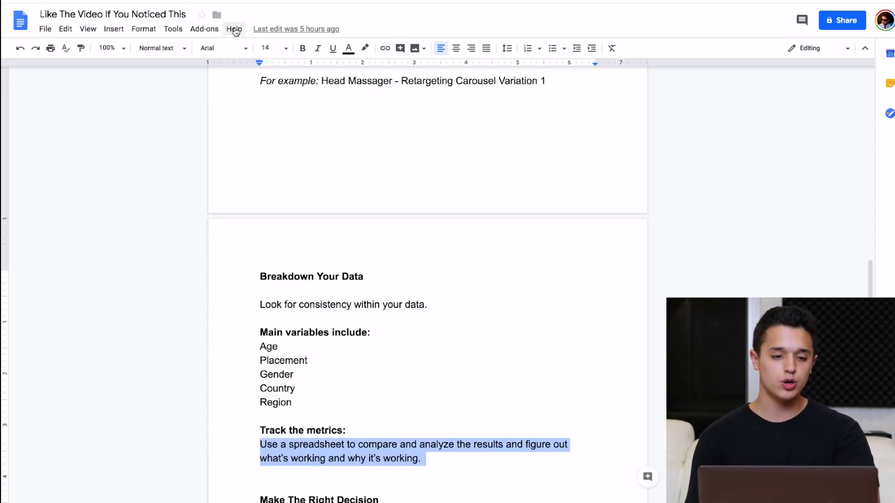
{"action": "scroll", "coordinate": [260, 390], "scroll_direction": "down", "scroll_amount": 1}
{"action": "scroll", "coordinate": [259, 392], "scroll_direction": "up", "scroll_amount": 1}
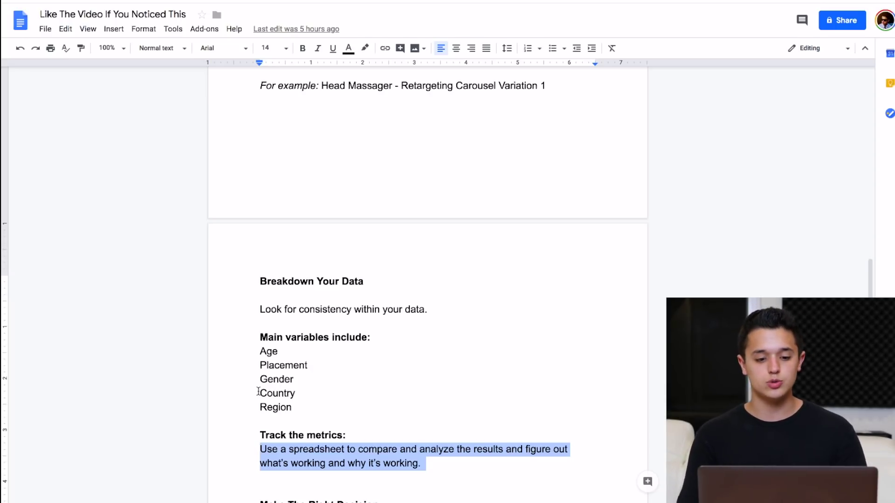
{"action": "left_click_drag", "start_coordinate": [309, 406], "coordinate": [258, 351]}
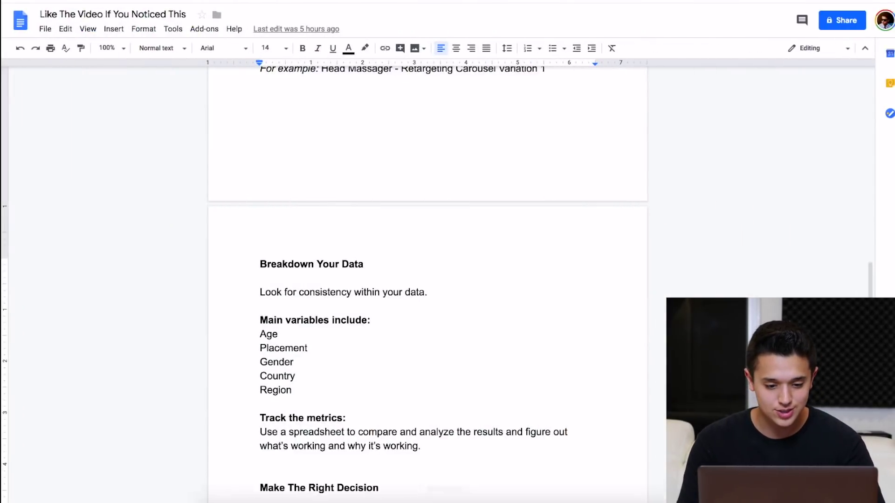
- Scroll to the 'Cut it or leave it?' rules and highlight rules 1 and 2
{"action": "scroll", "coordinate": [453, 459], "scroll_direction": "down", "scroll_amount": 3}
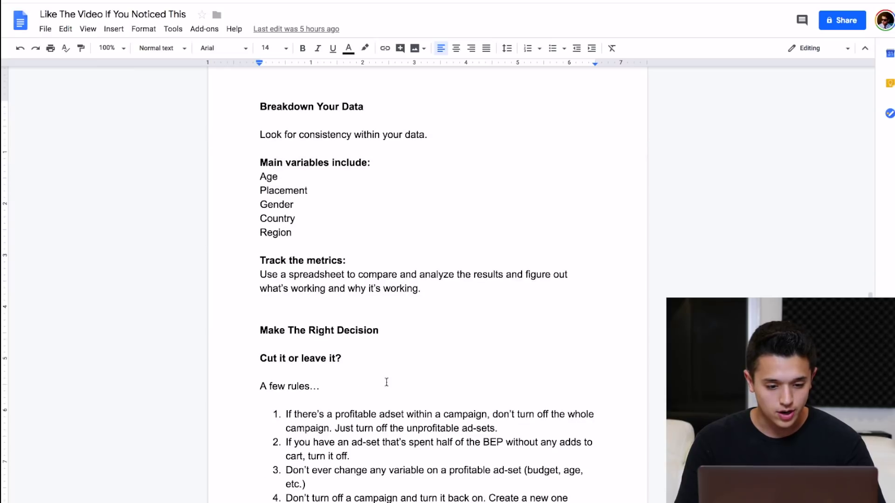
{"action": "scroll", "coordinate": [366, 369], "scroll_direction": "up", "scroll_amount": 1}
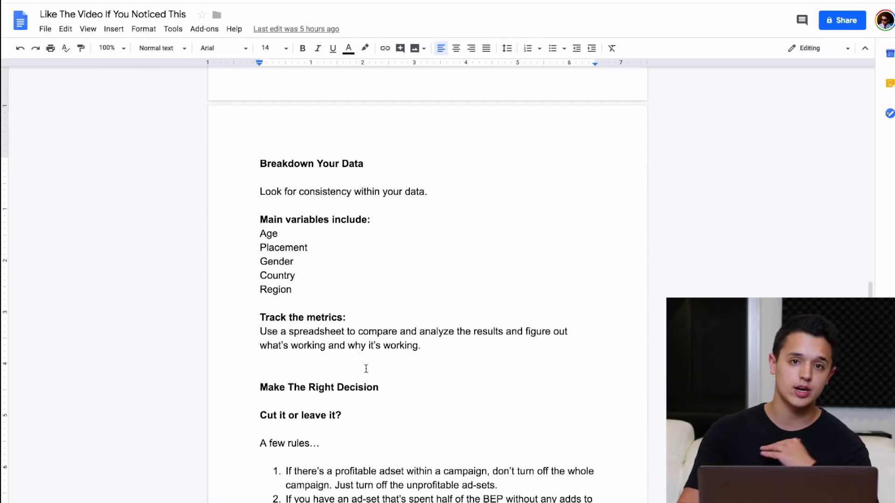
{"action": "scroll", "coordinate": [366, 368], "scroll_direction": "down", "scroll_amount": 1}
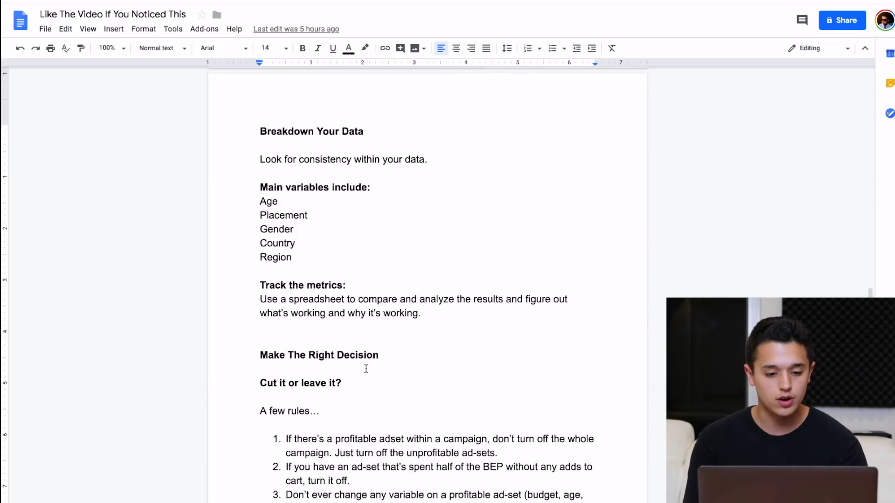
{"action": "scroll", "coordinate": [333, 410], "scroll_direction": "down", "scroll_amount": 2}
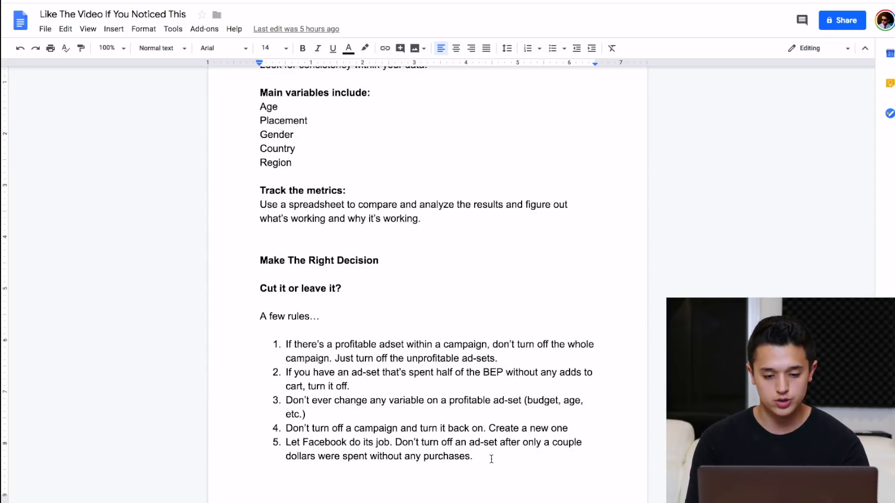
{"action": "left_click_drag", "start_coordinate": [489, 457], "coordinate": [278, 344]}
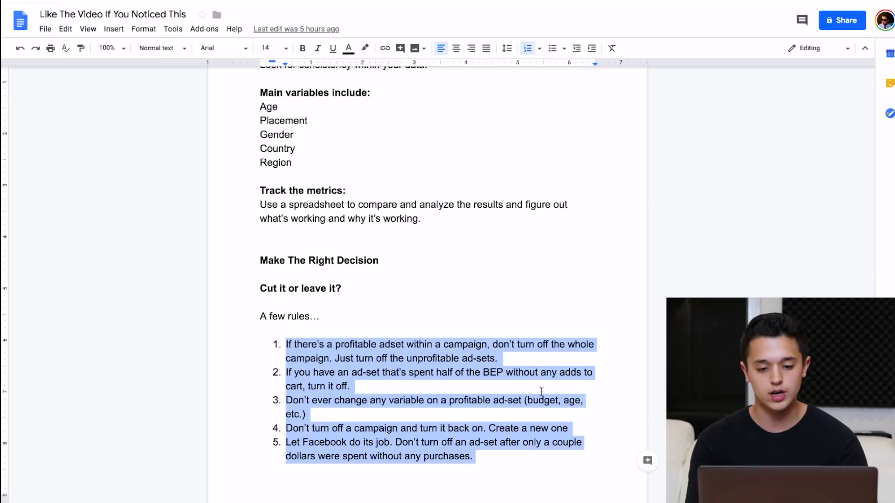
{"action": "left_click", "coordinate": [538, 359]}
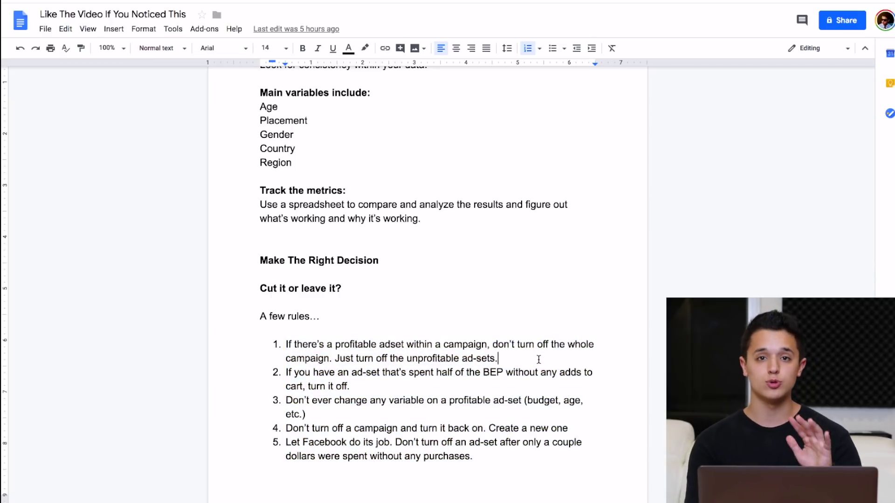
{"action": "left_click_drag", "start_coordinate": [538, 359], "coordinate": [286, 347]}
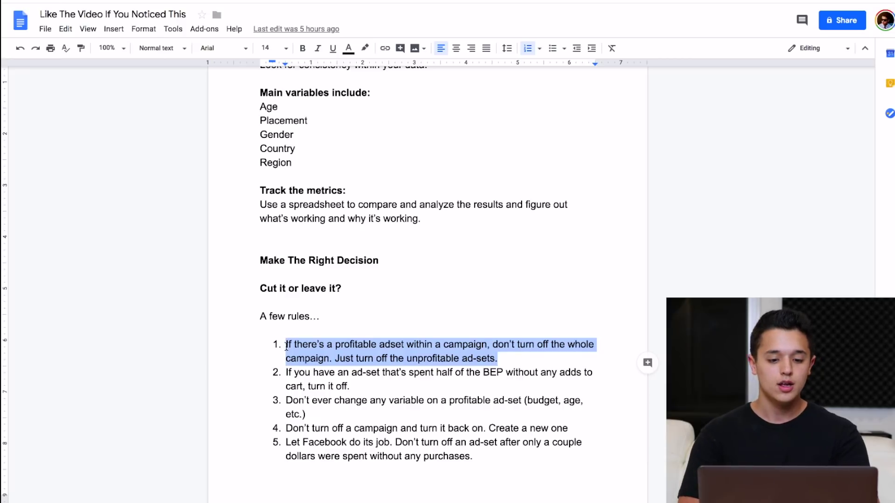
{"action": "left_click_drag", "start_coordinate": [375, 388], "coordinate": [285, 373]}
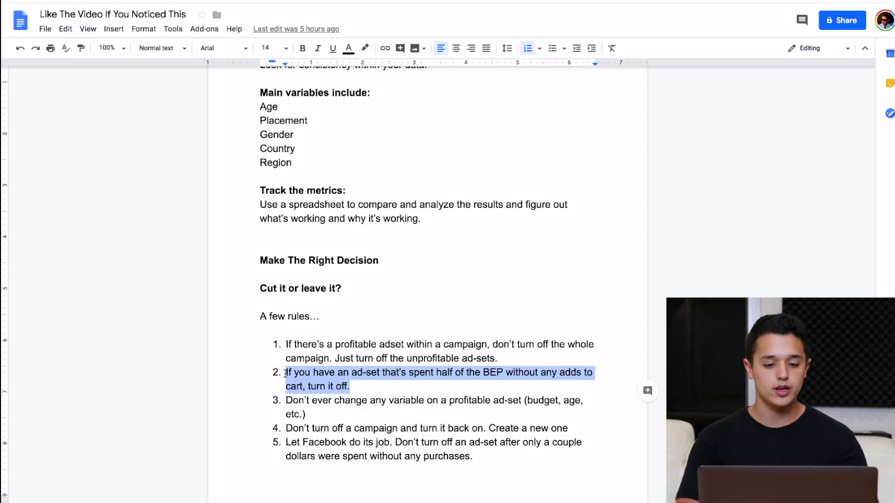
- Highlight rule 3 on profitable ad-sets and rule 4 on not restarting campaigns
{"action": "left_click_drag", "start_coordinate": [306, 414], "coordinate": [266, 395]}
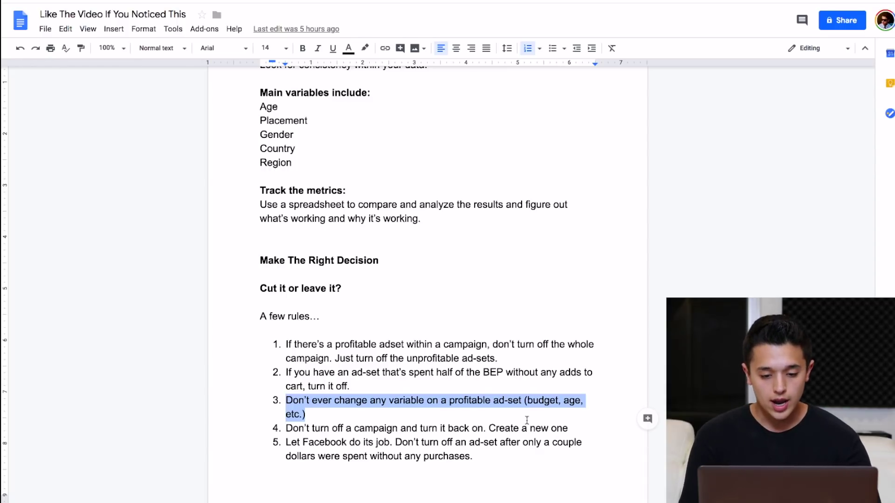
{"action": "left_click_drag", "start_coordinate": [569, 428], "coordinate": [286, 429]}
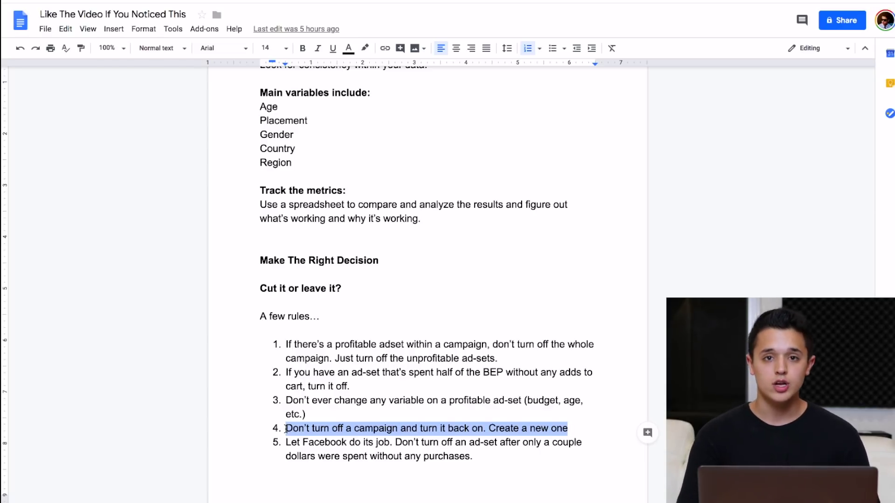
{"action": "scroll", "coordinate": [279, 429], "scroll_direction": "down", "scroll_amount": 1}
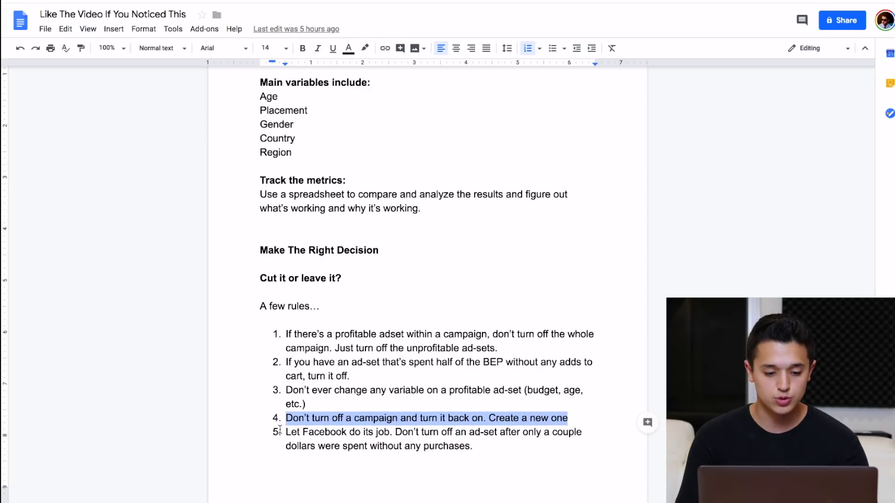
{"action": "left_click_drag", "start_coordinate": [495, 445], "coordinate": [284, 429]}
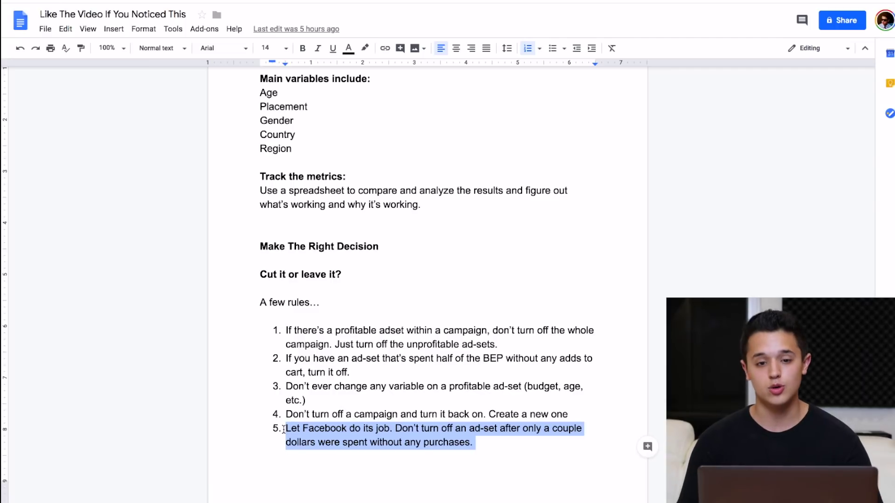
{"action": "left_click", "coordinate": [283, 430]}
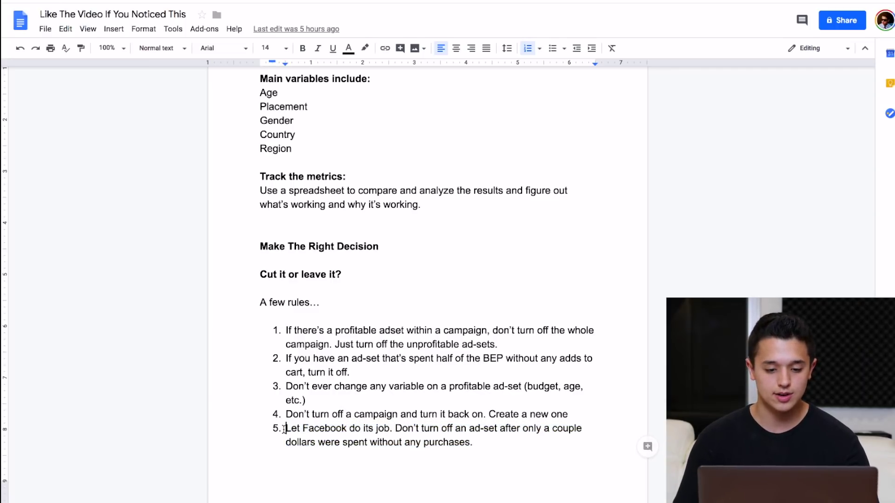
{"action": "left_click_drag", "start_coordinate": [484, 443], "coordinate": [394, 435]}
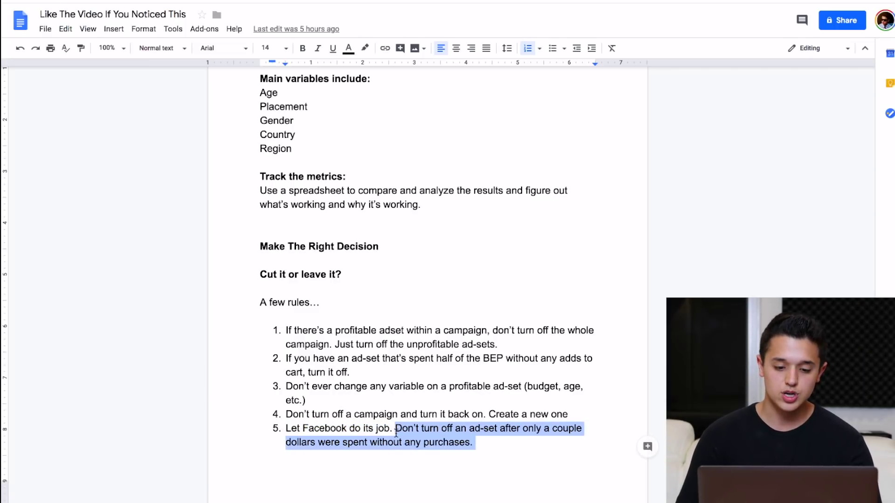
{"action": "double_click", "coordinate": [523, 449]}
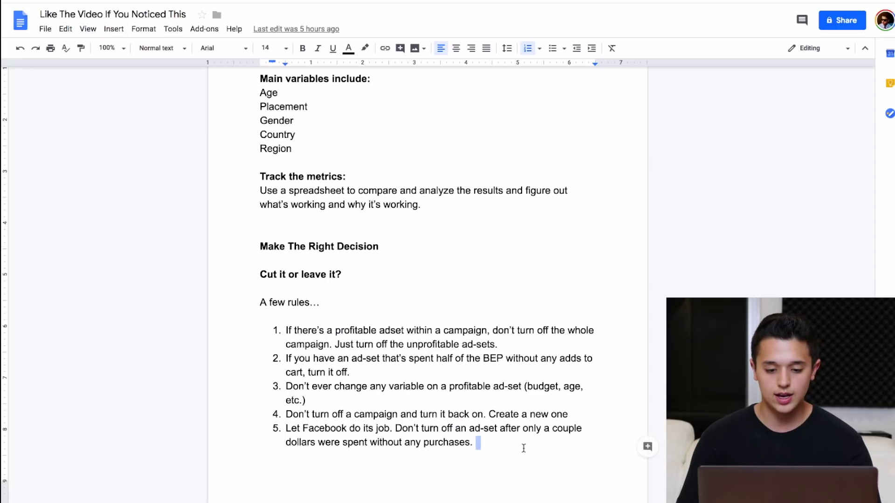
{"action": "left_click_drag", "start_coordinate": [517, 445], "coordinate": [394, 425]}
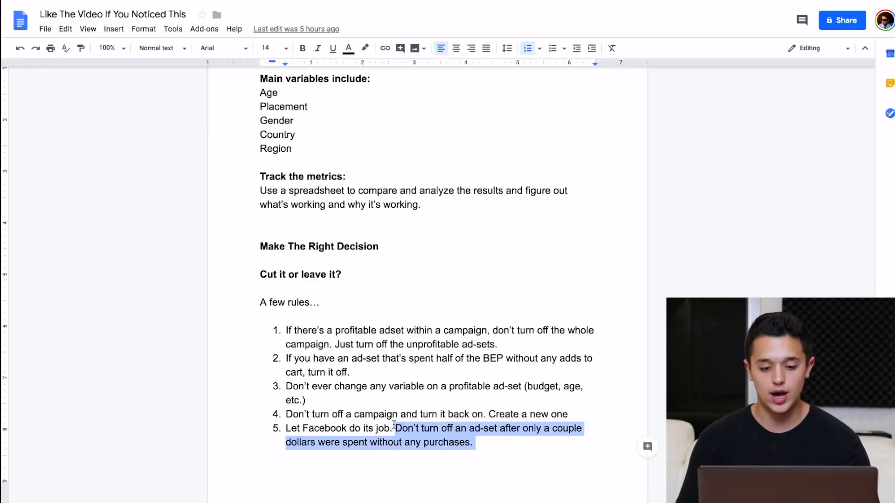
{"action": "double_click", "coordinate": [495, 441]}
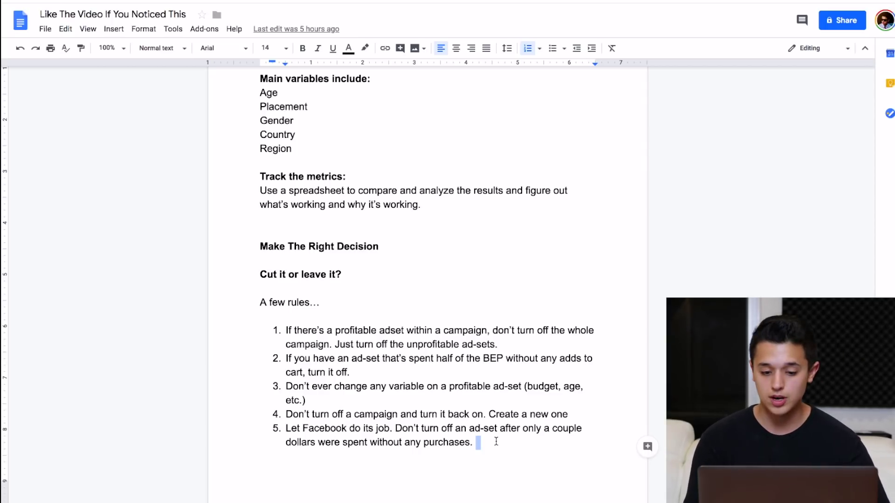
- Scroll to and highlight the 'How much should I spend testing each product?' heading
{"action": "scroll", "coordinate": [495, 441], "scroll_direction": "down", "scroll_amount": 5}
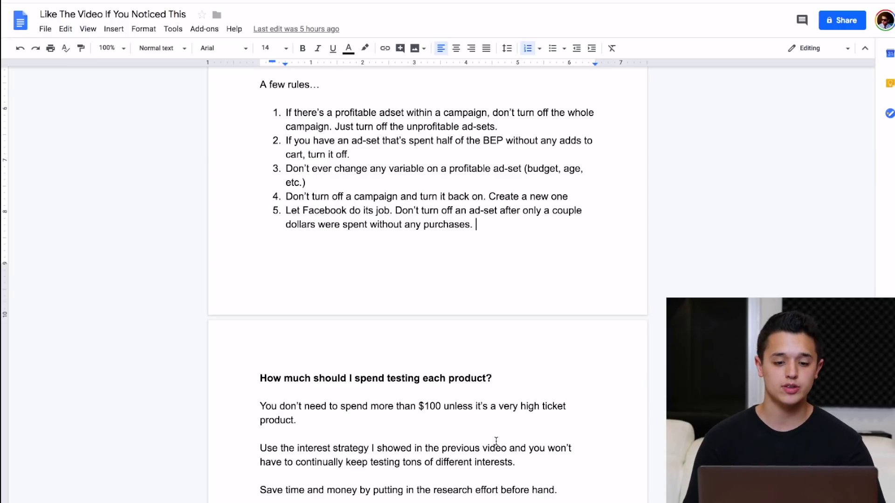
{"action": "scroll", "coordinate": [496, 441], "scroll_direction": "down", "scroll_amount": 1}
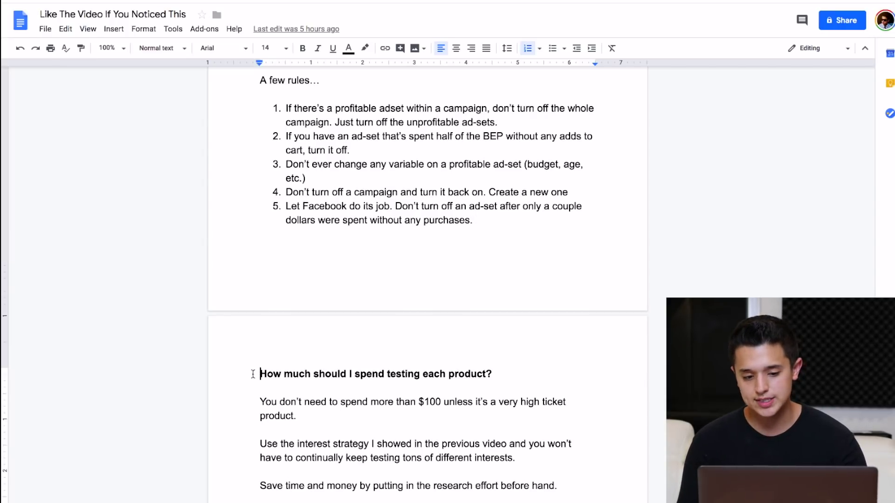
{"action": "left_click_drag", "start_coordinate": [256, 372], "coordinate": [492, 372]}
{"action": "left_click", "coordinate": [336, 417]}
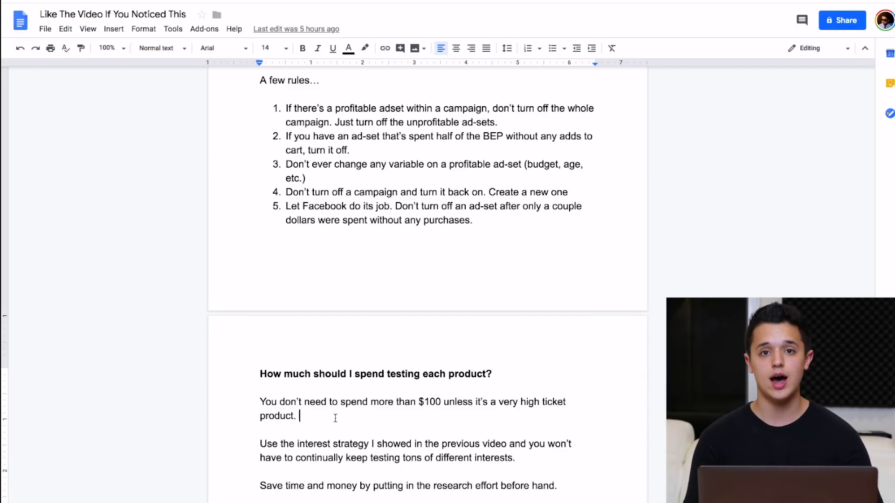
- Highlight the interest strategy paragraph, then the 'Save time and money' sentence below it
{"action": "scroll", "coordinate": [336, 418], "scroll_direction": "down", "scroll_amount": 1}
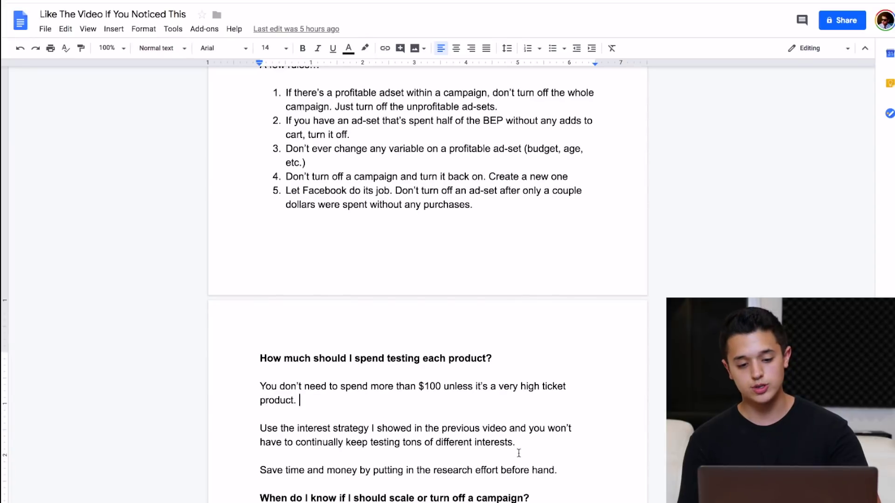
{"action": "left_click_drag", "start_coordinate": [518, 444], "coordinate": [248, 435]}
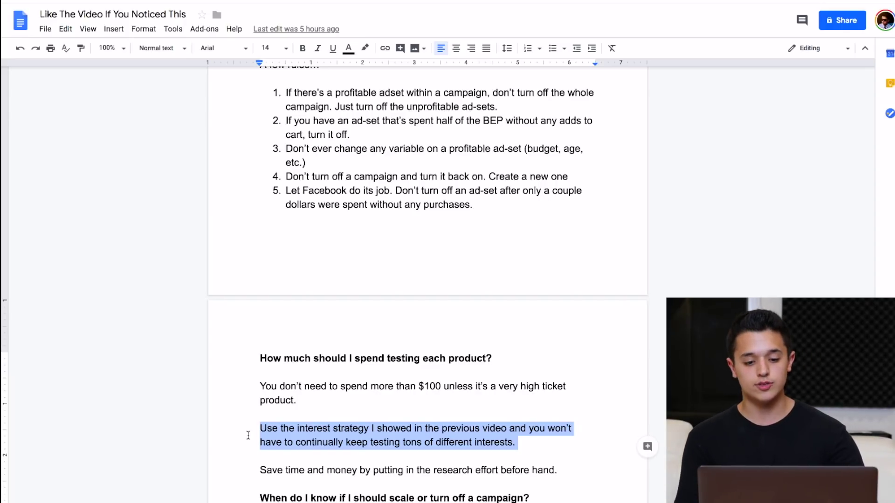
{"action": "left_click", "coordinate": [544, 443]}
{"action": "scroll", "coordinate": [468, 444], "scroll_direction": "down", "scroll_amount": 1}
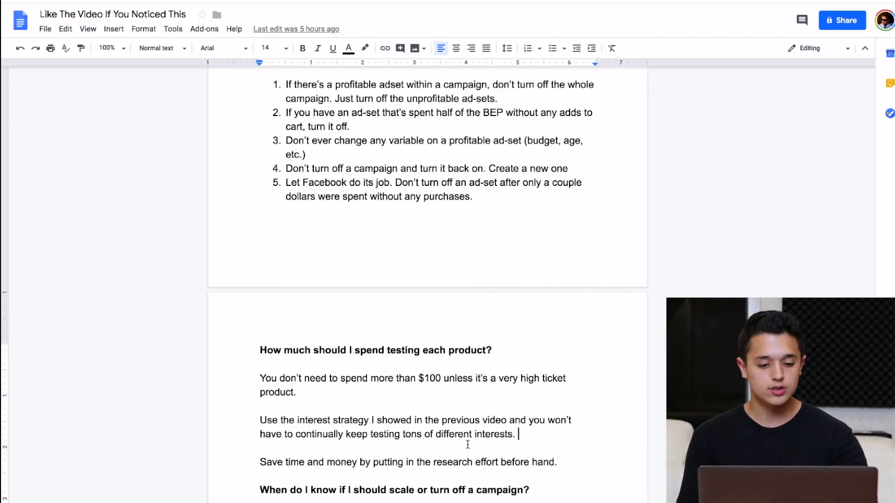
{"action": "left_click_drag", "start_coordinate": [559, 463], "coordinate": [252, 463]}
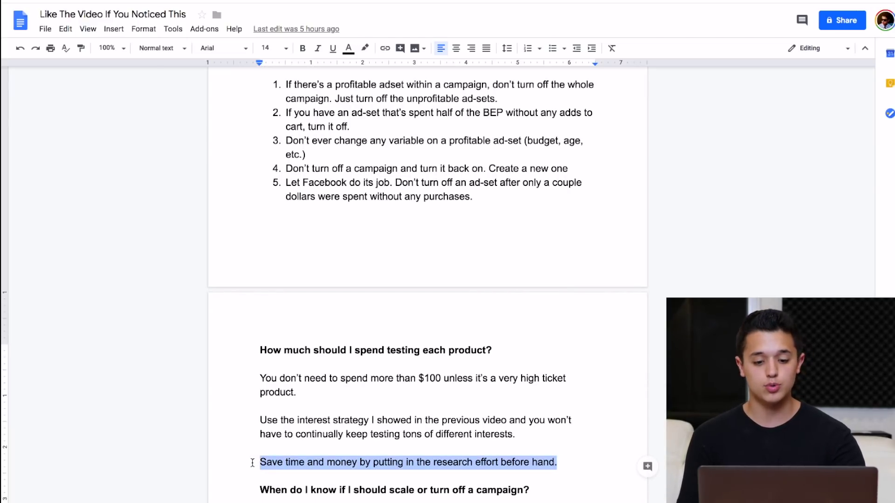
{"action": "scroll", "coordinate": [252, 463], "scroll_direction": "down", "scroll_amount": 1}
{"action": "scroll", "coordinate": [252, 463], "scroll_direction": "down", "scroll_amount": 2}
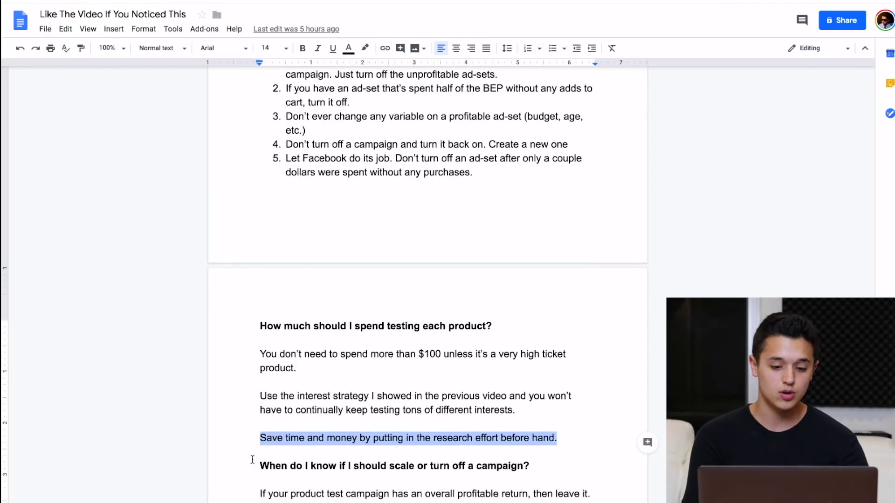
- Highlight the 'When do I know if I should scale or turn off a campaign?' heading
{"action": "scroll", "coordinate": [252, 460], "scroll_direction": "down", "scroll_amount": 2}
{"action": "scroll", "coordinate": [252, 460], "scroll_direction": "down", "scroll_amount": 2}
{"action": "left_click_drag", "start_coordinate": [257, 423], "coordinate": [531, 422]}
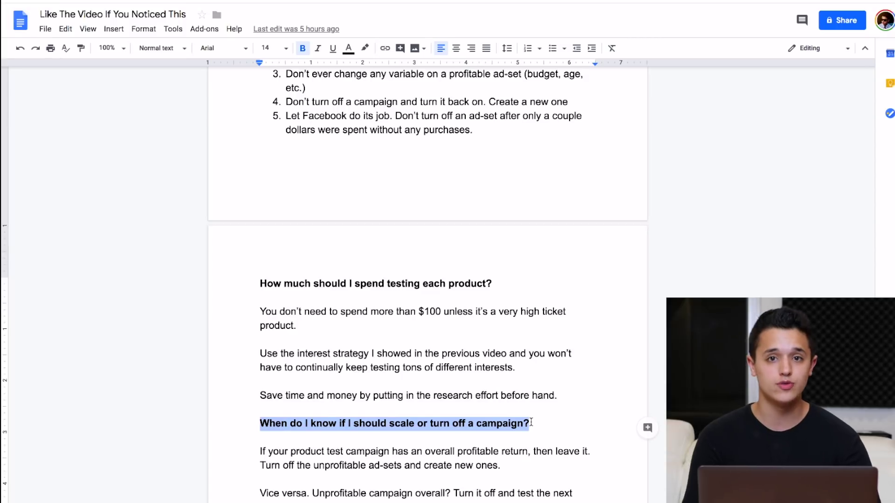
{"action": "scroll", "coordinate": [536, 417], "scroll_direction": "down", "scroll_amount": 1}
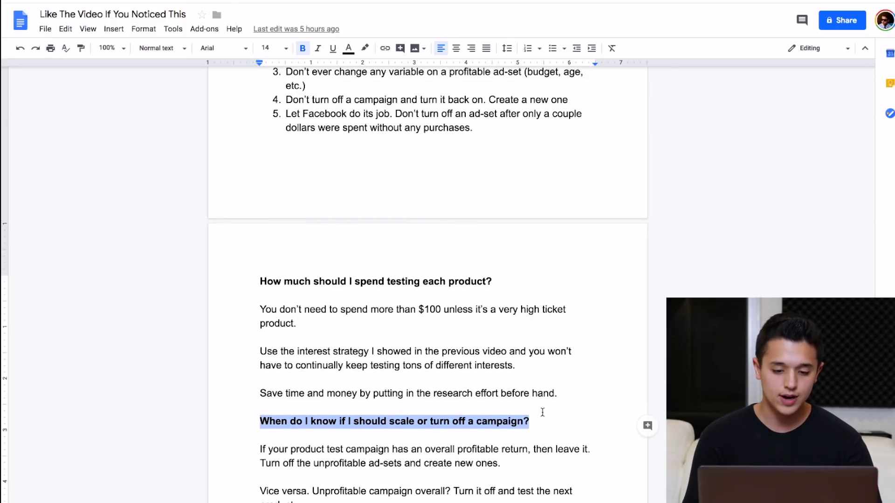
{"action": "left_click", "coordinate": [547, 421]}
- Highlight the 'If your product…' paragraph about keeping profitable campaigns
{"action": "scroll", "coordinate": [549, 421], "scroll_direction": "down", "scroll_amount": 3}
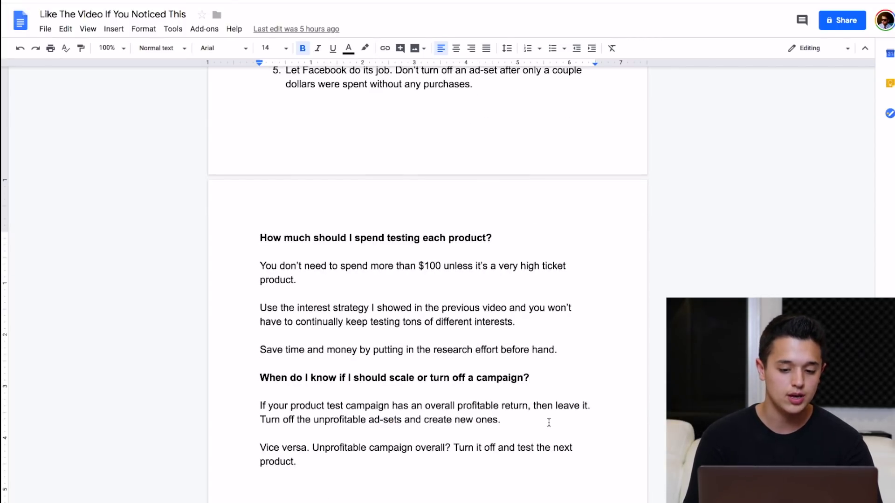
{"action": "left_click", "coordinate": [257, 403]}
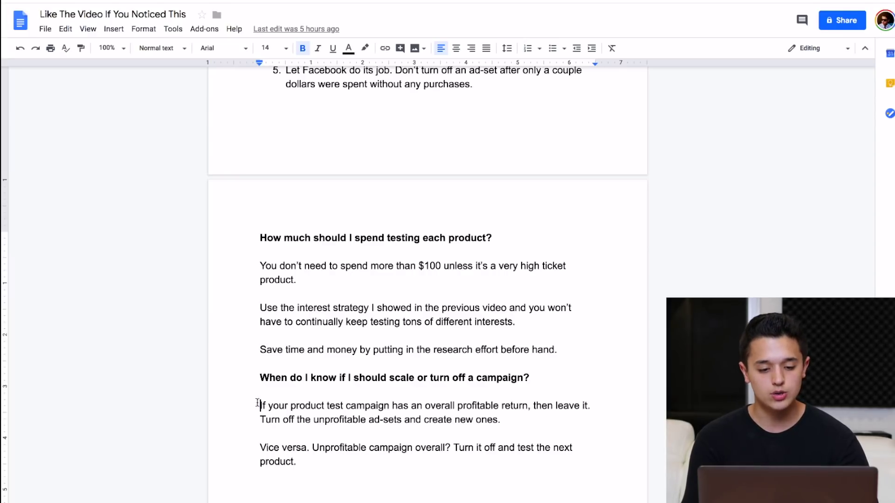
{"action": "left_click_drag", "start_coordinate": [257, 403], "coordinate": [507, 422]}
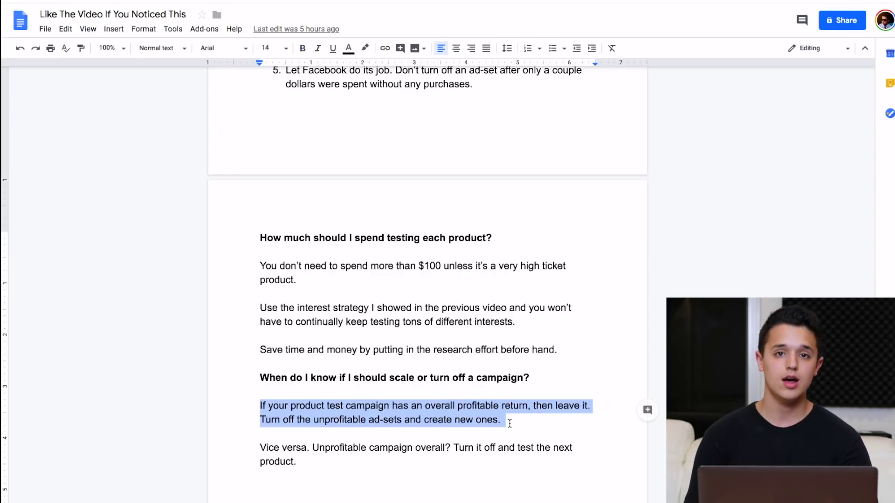